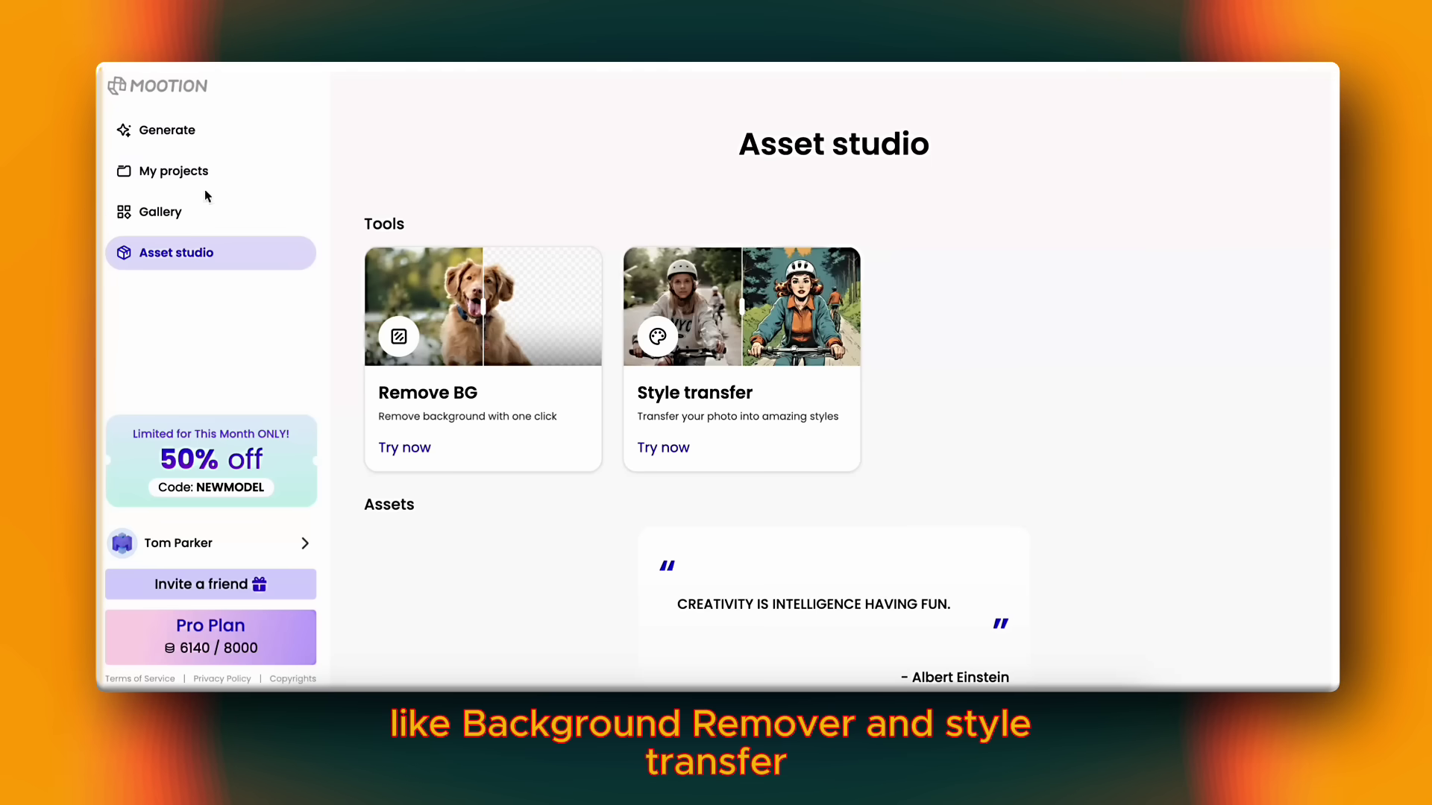
Open the Autobiography in 60s template from Mootion's Generate page.
click(207, 137)
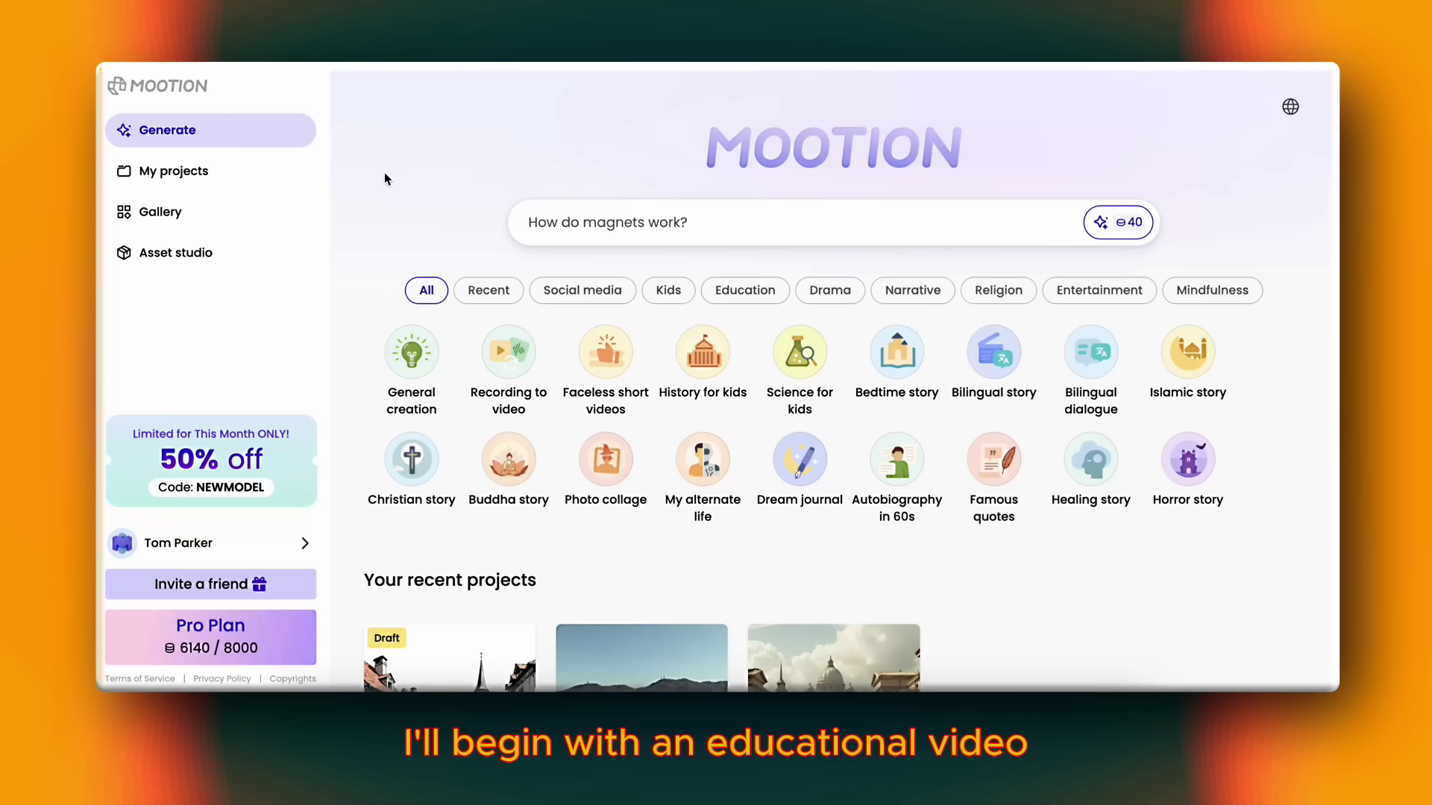
click(895, 463)
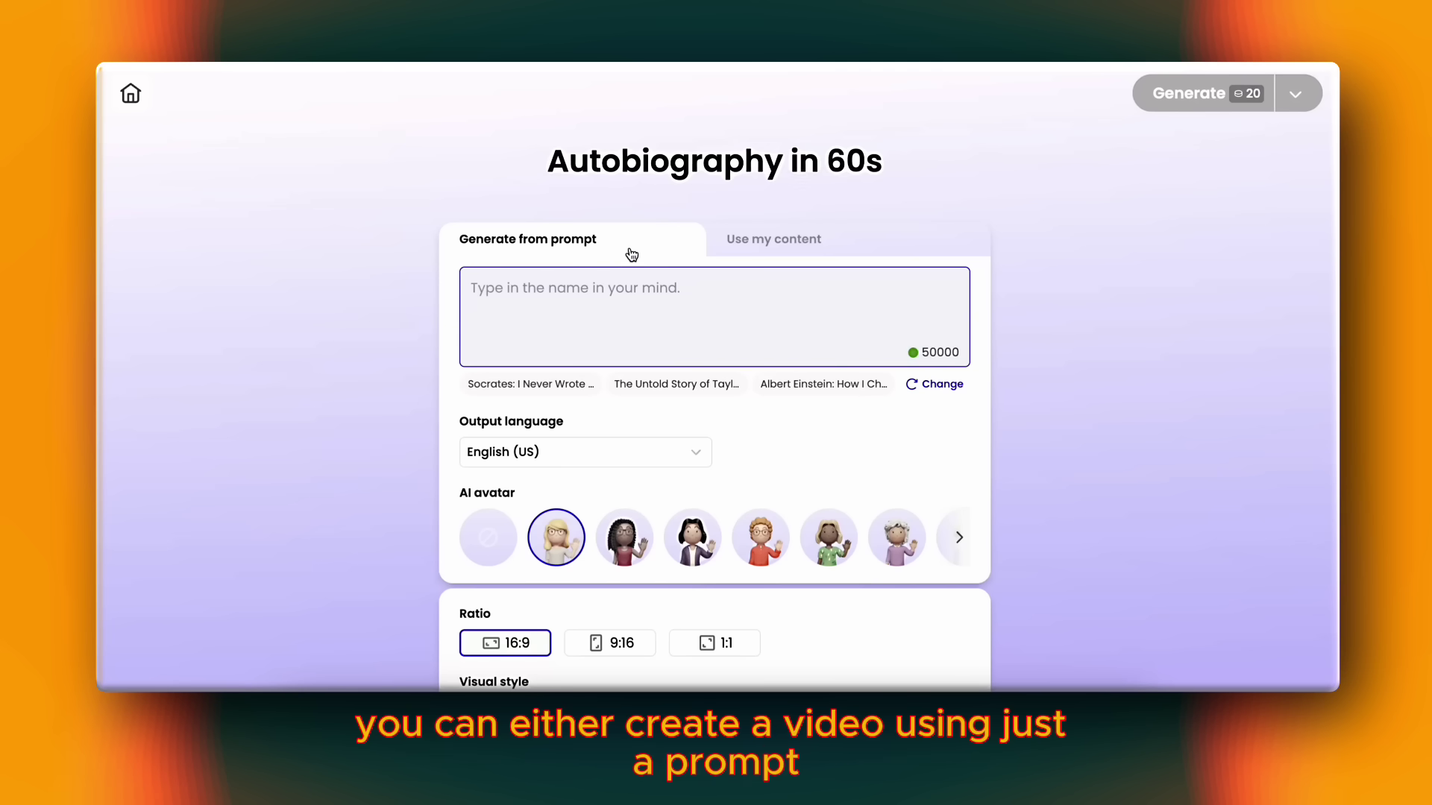
Fill the prompt with 'Martin Luther King Jr.: The Dream That Still Echoes', keeping English (US) output.
click(811, 249)
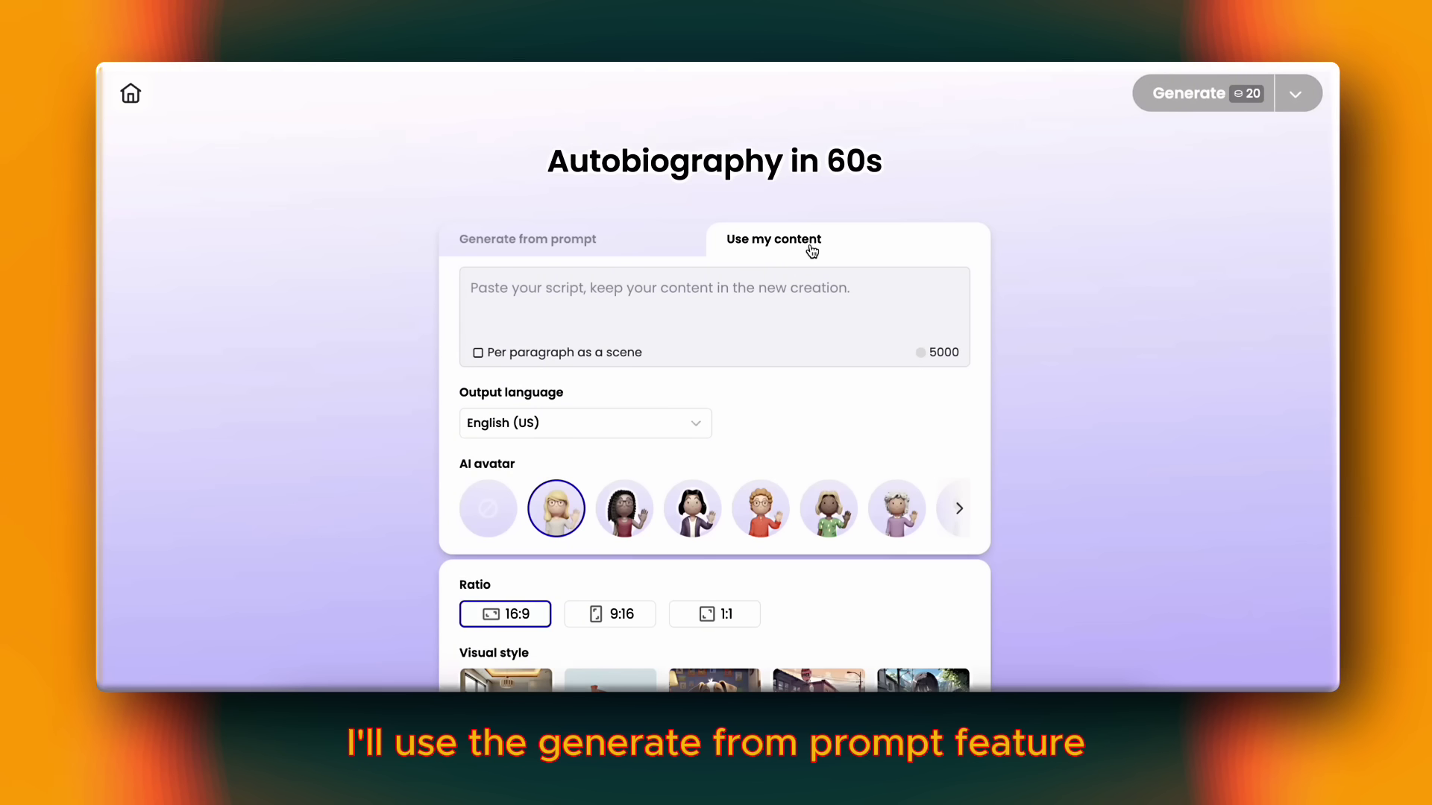
click(677, 248)
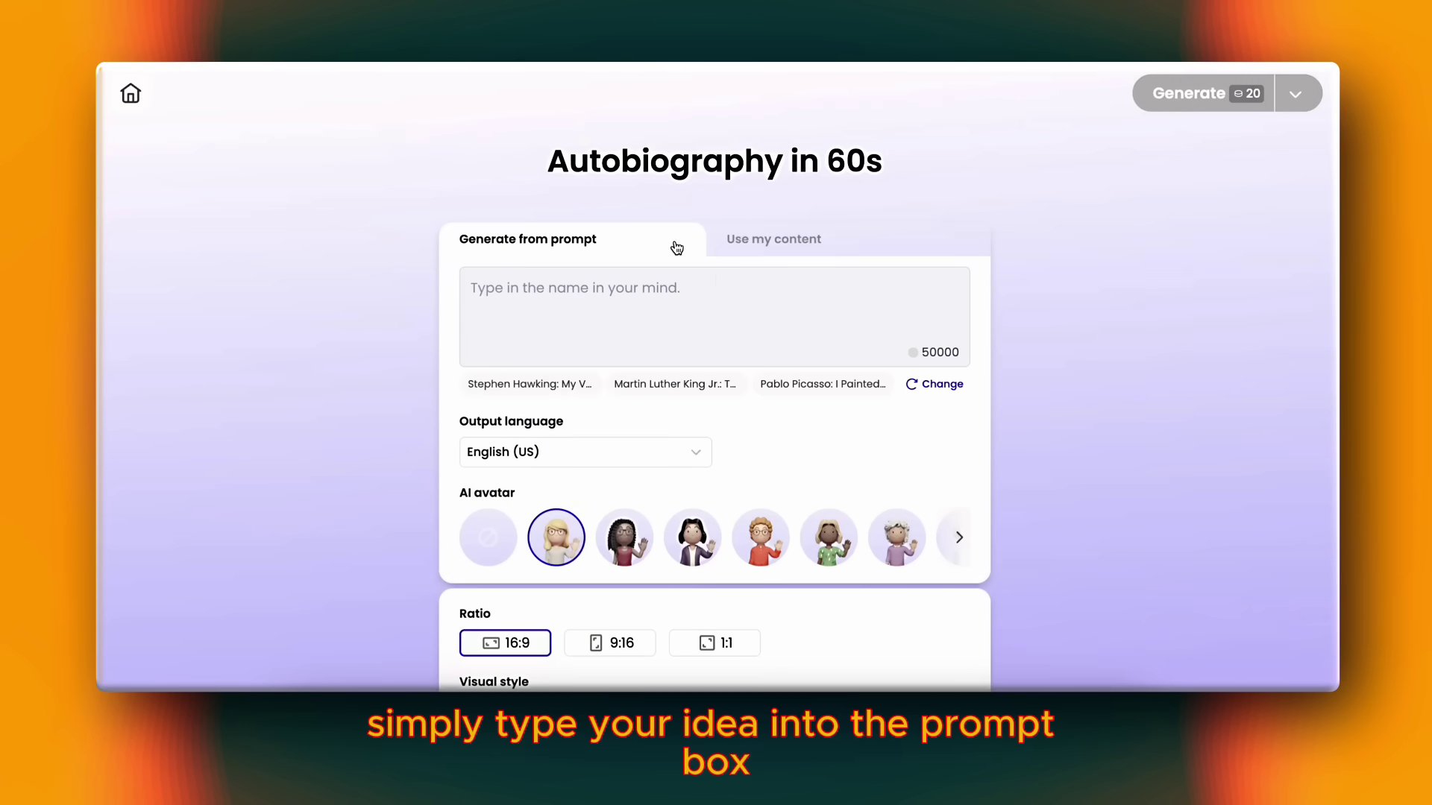
click(739, 310)
click(718, 385)
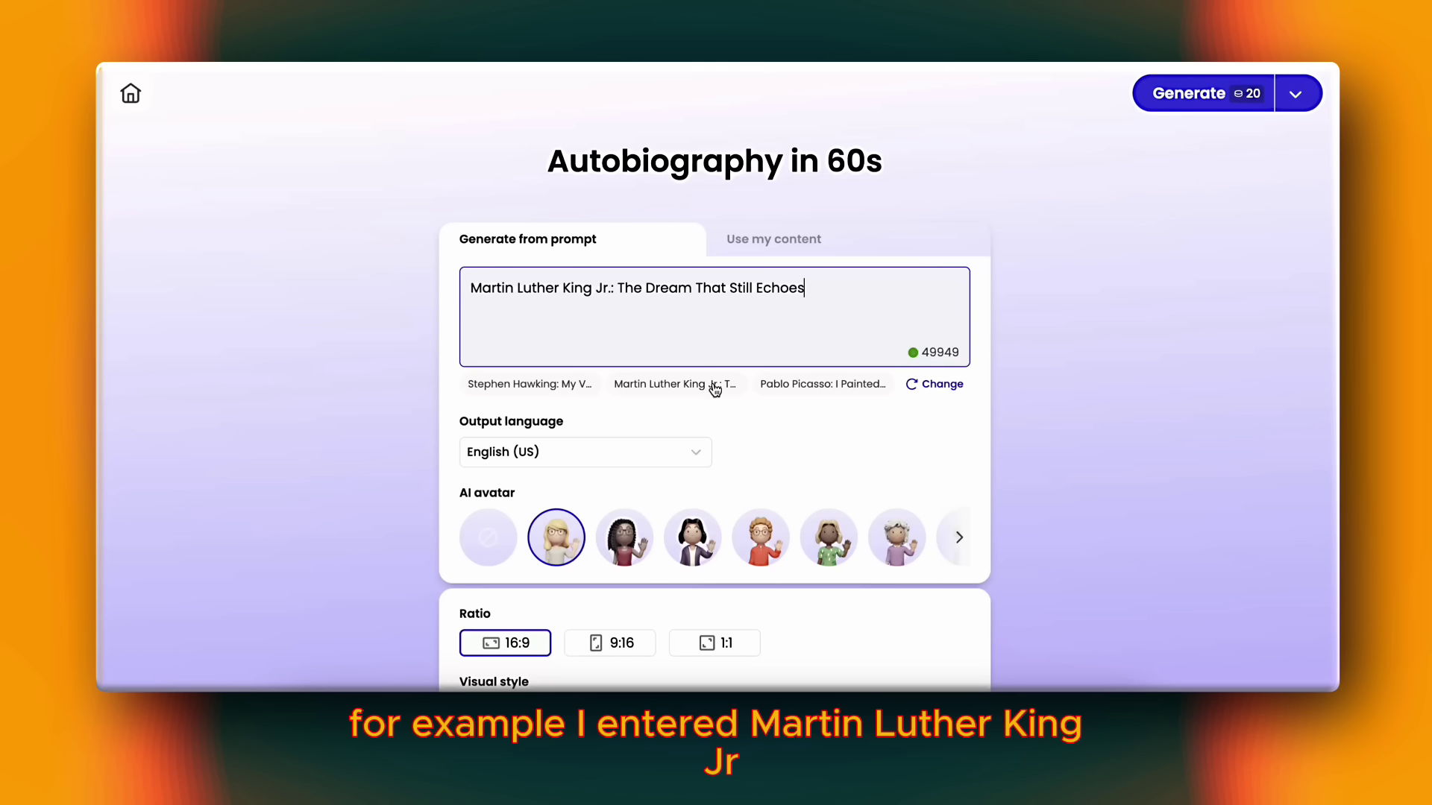
click(693, 457)
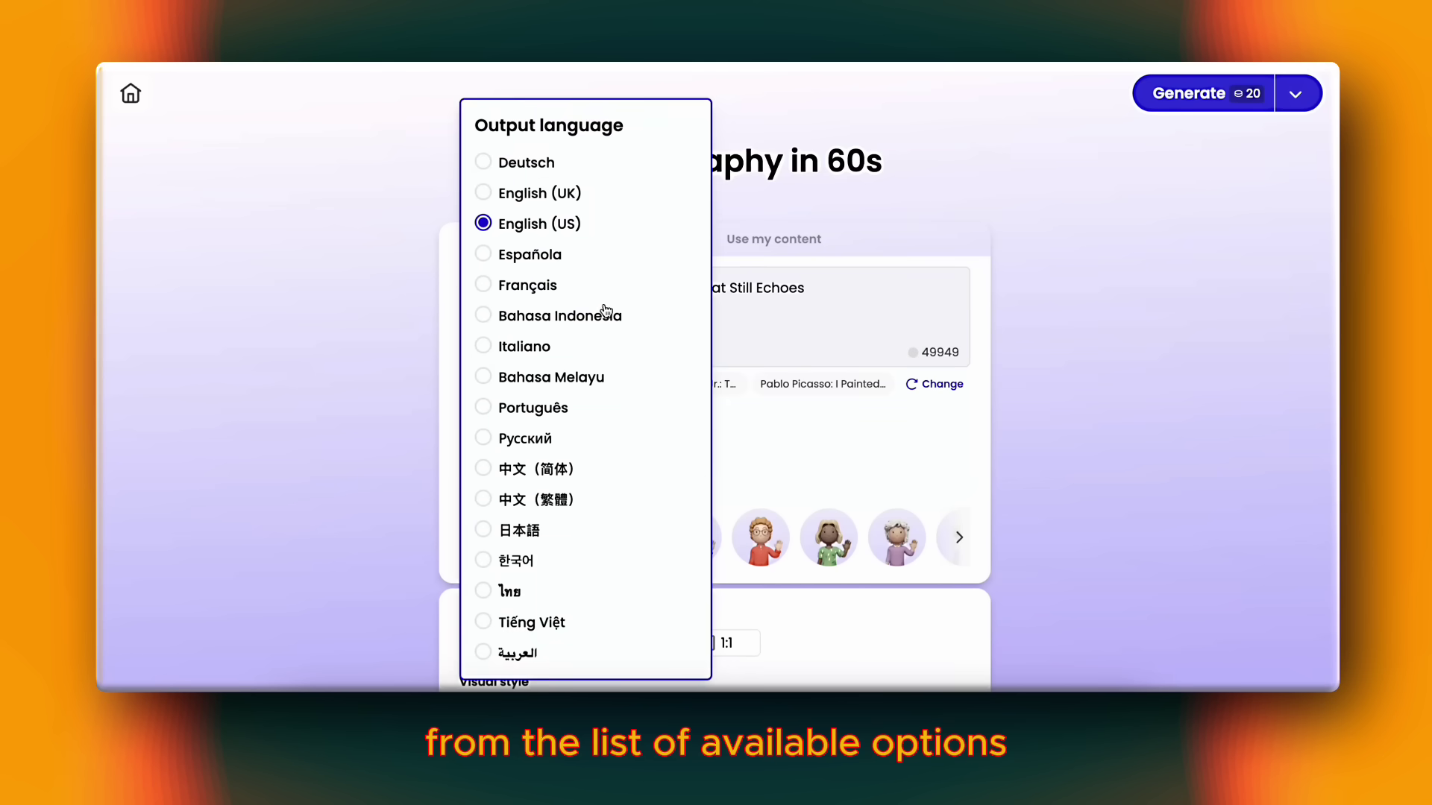
click(605, 225)
Choose no AI avatar and settle on a 16:9 video ratio after trying 9:16 and 1:1.
scroll(574, 464, down, 2)
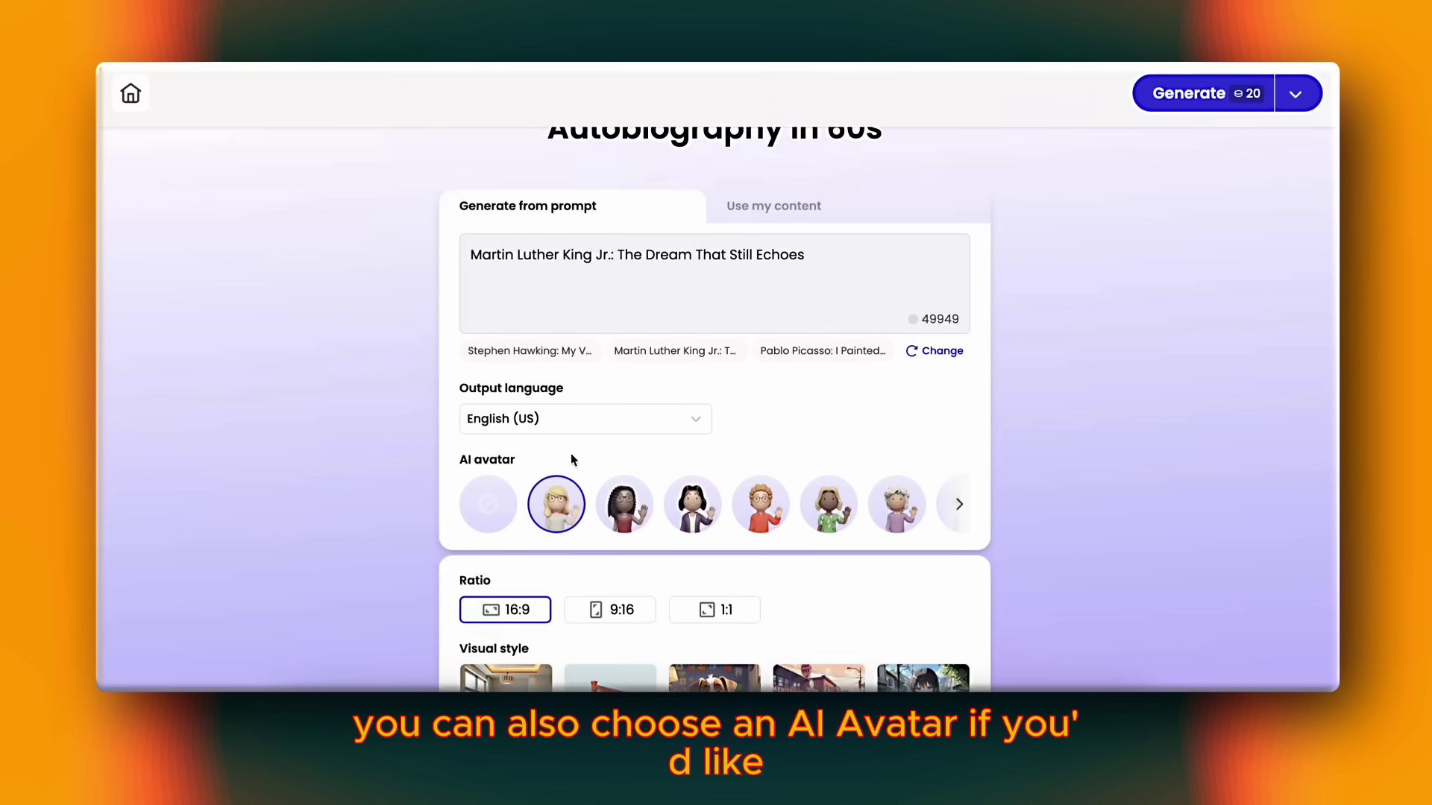
click(959, 432)
click(959, 432)
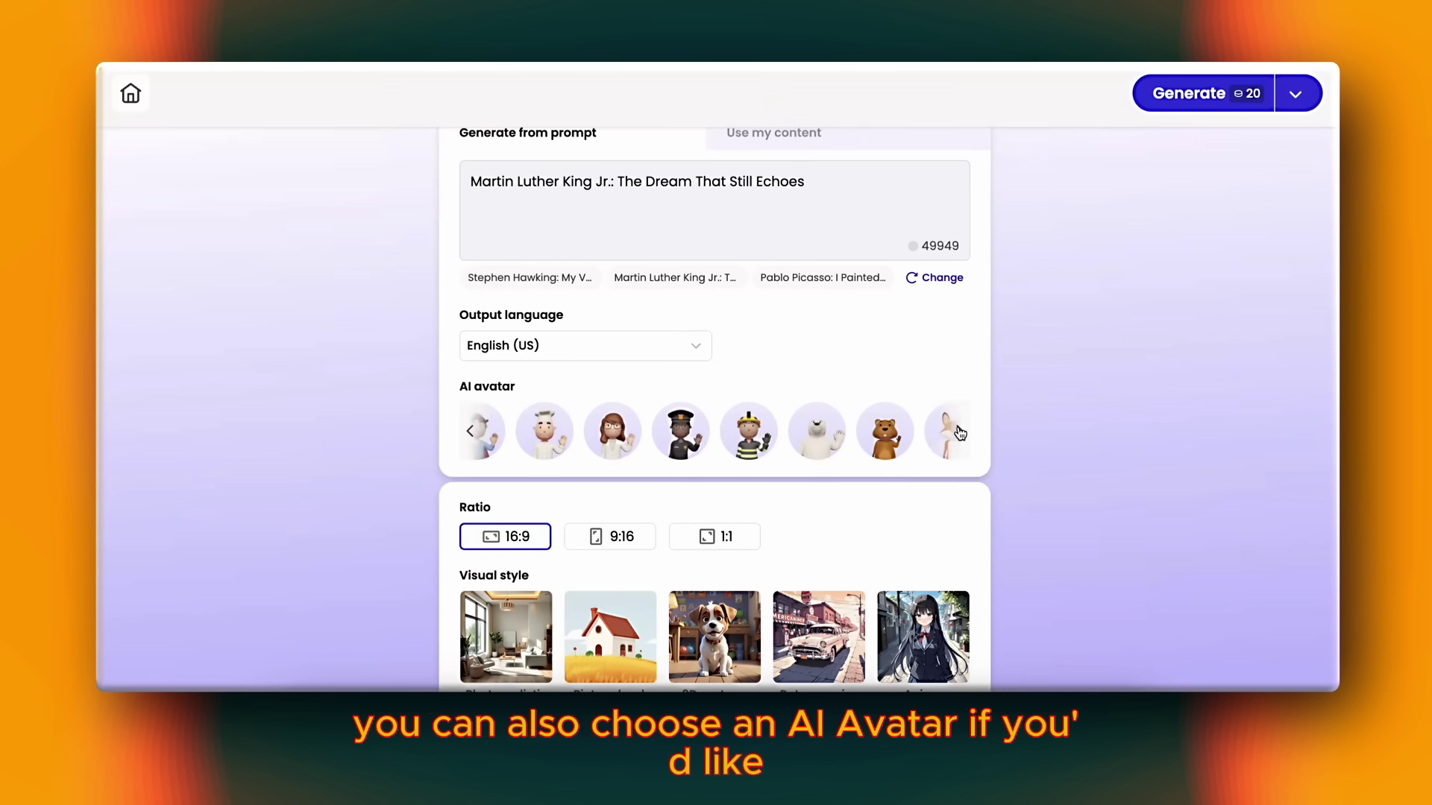
click(476, 432)
click(477, 433)
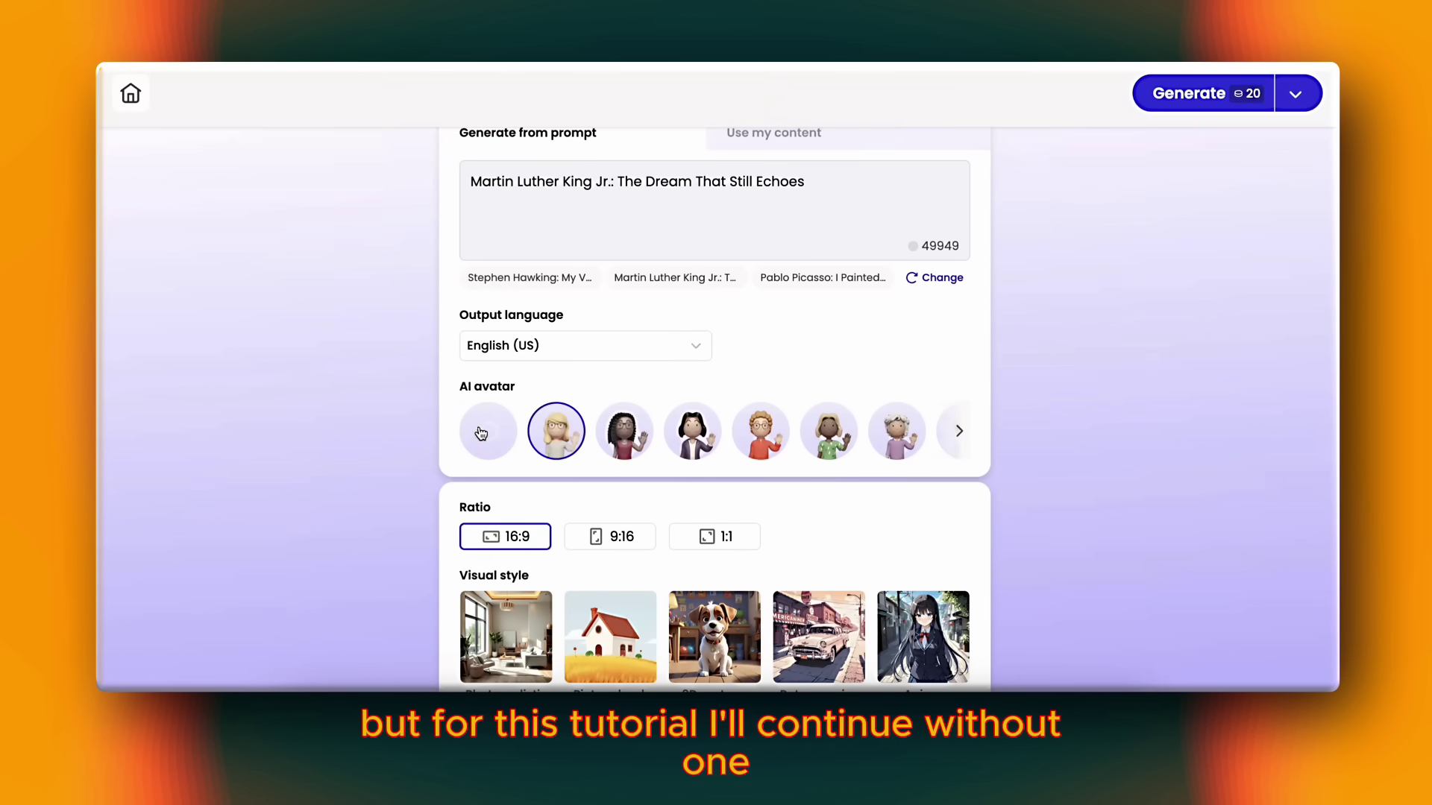
click(498, 431)
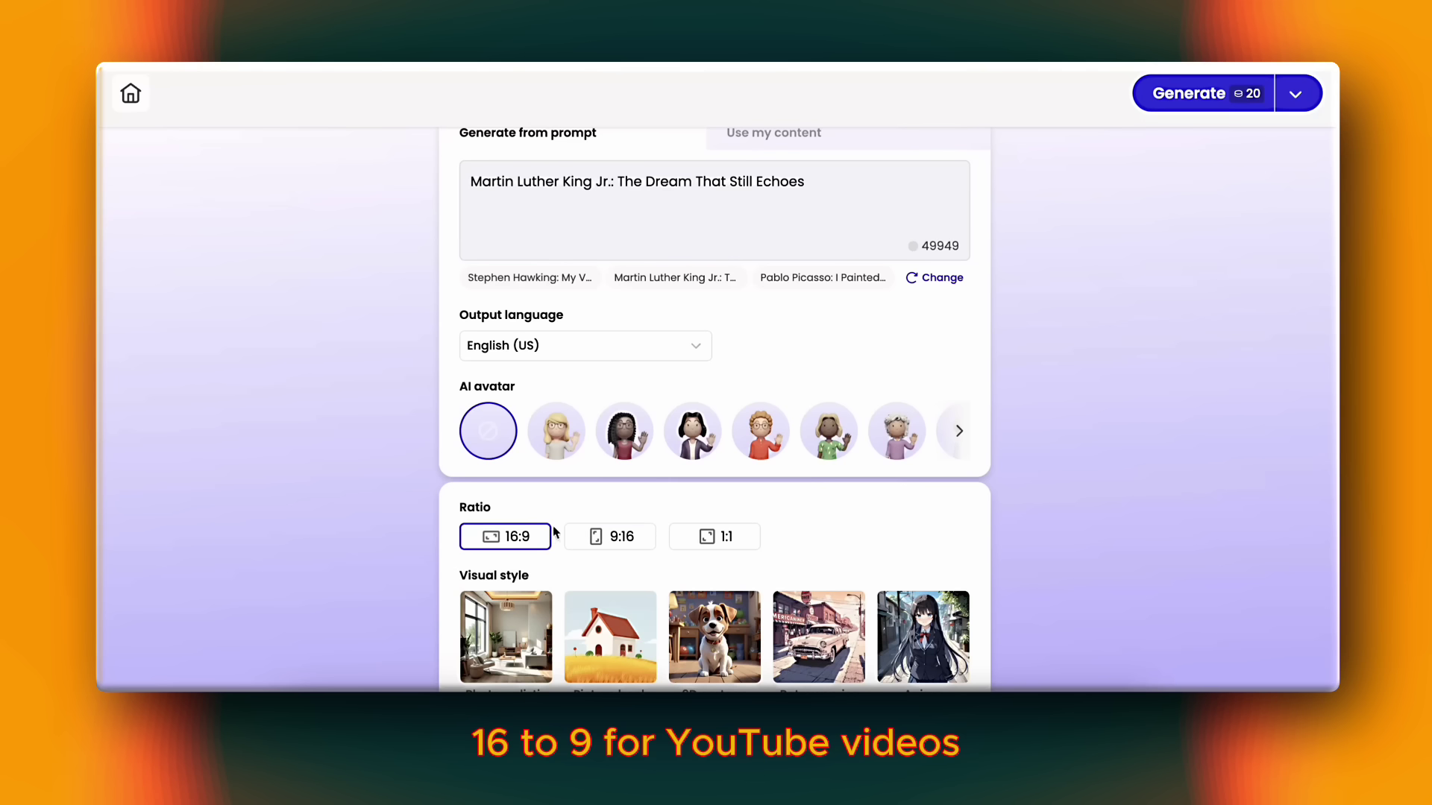
click(621, 537)
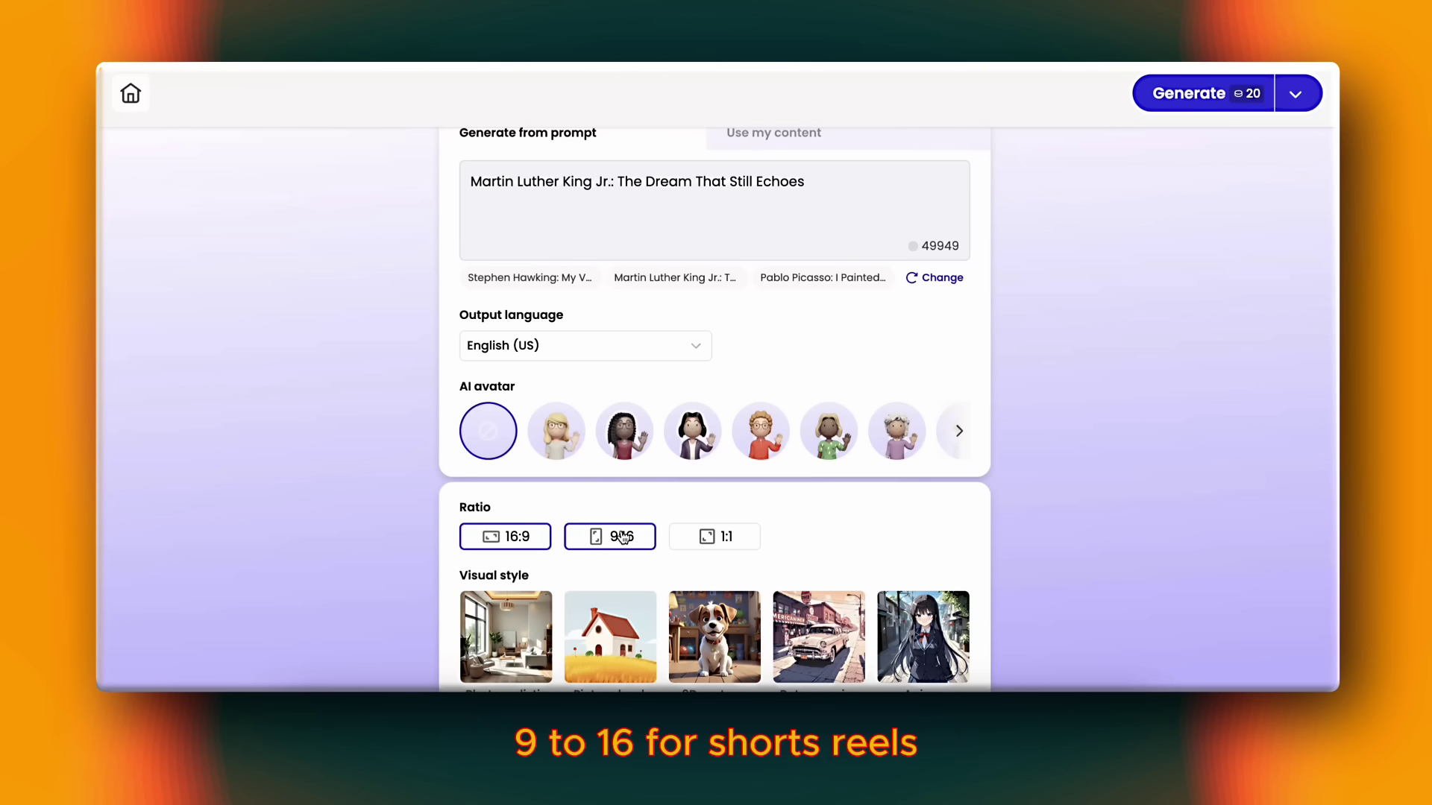
click(714, 537)
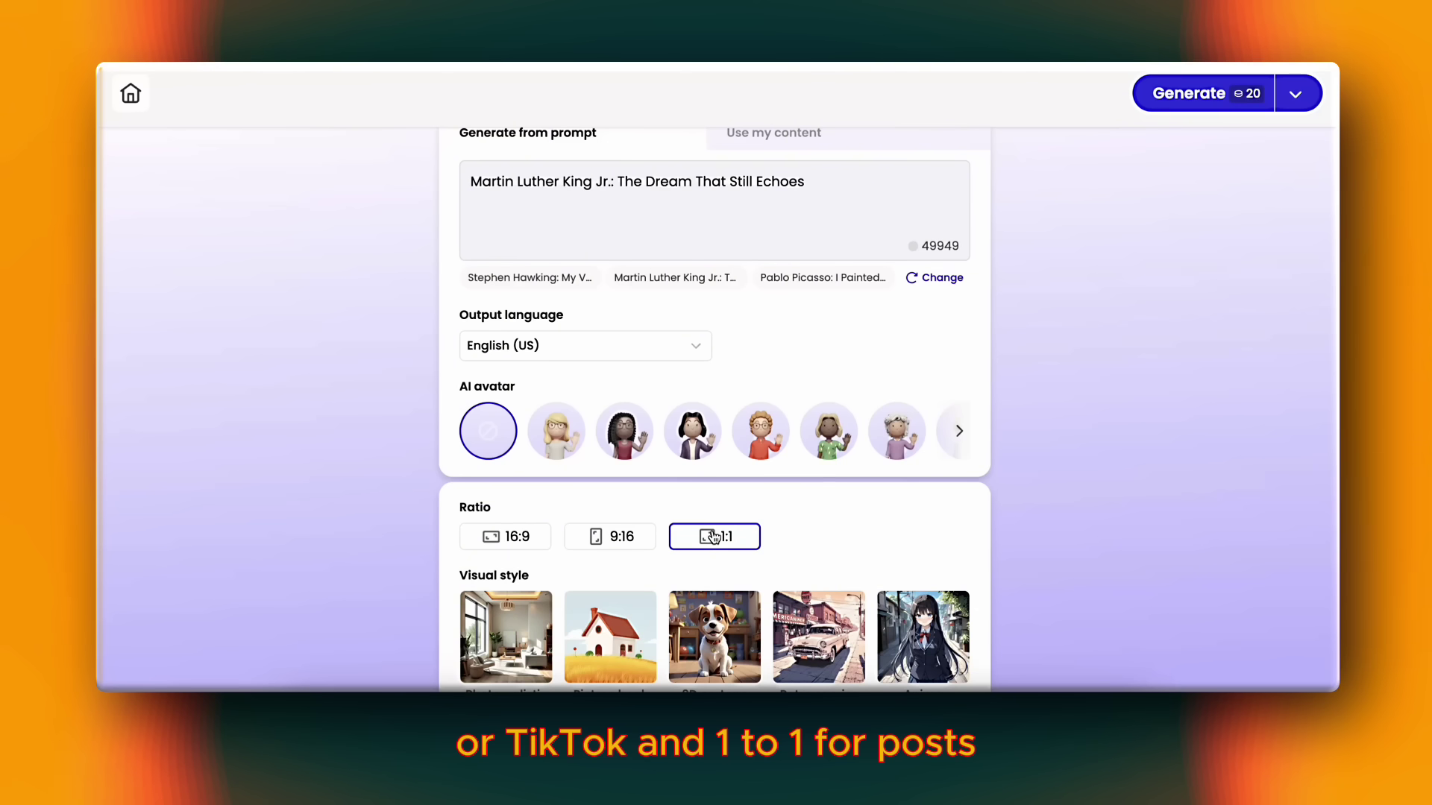
click(509, 537)
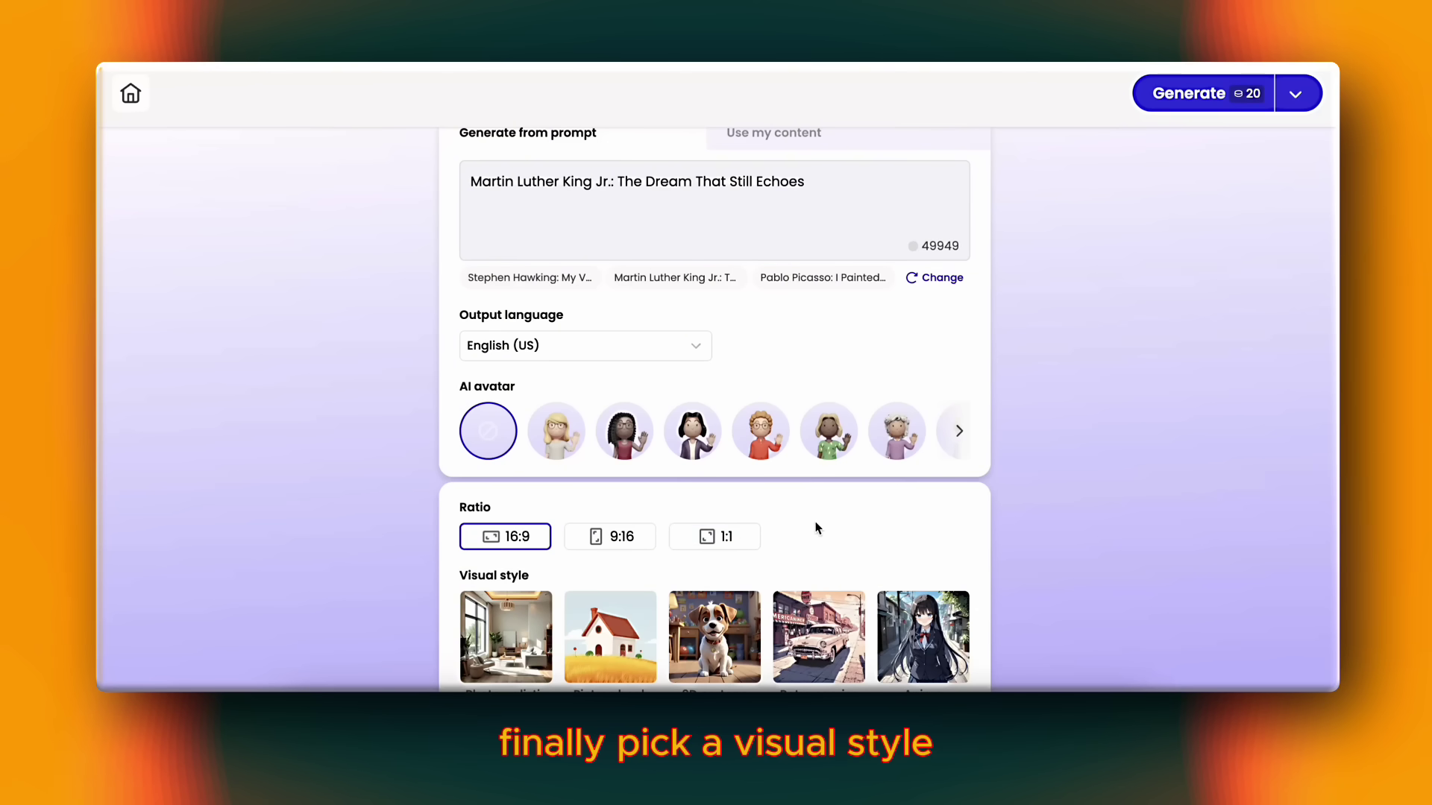
Generate the video with the Minimalist visual style.
scroll(817, 529, down, 5)
scroll(818, 529, down, 3)
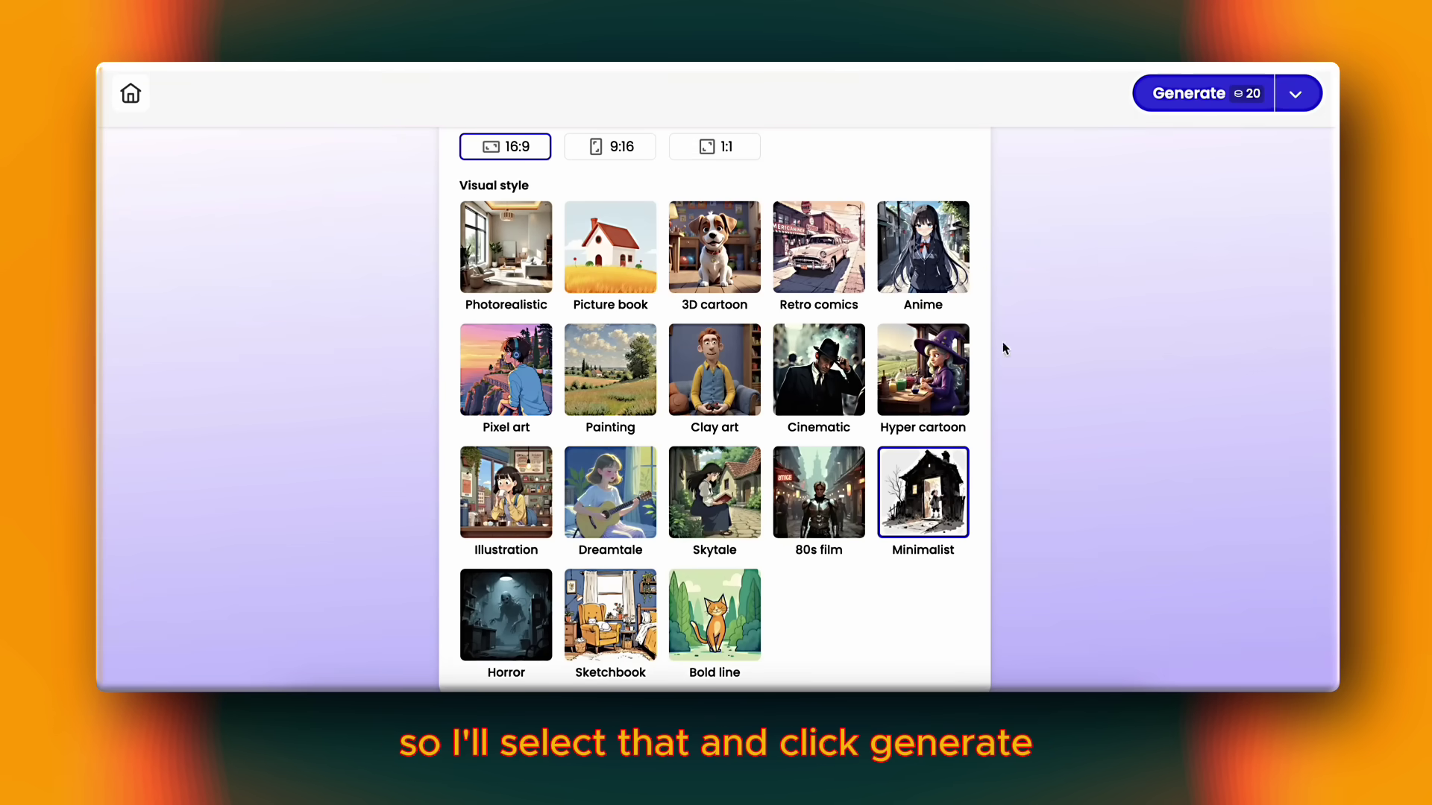
click(1153, 98)
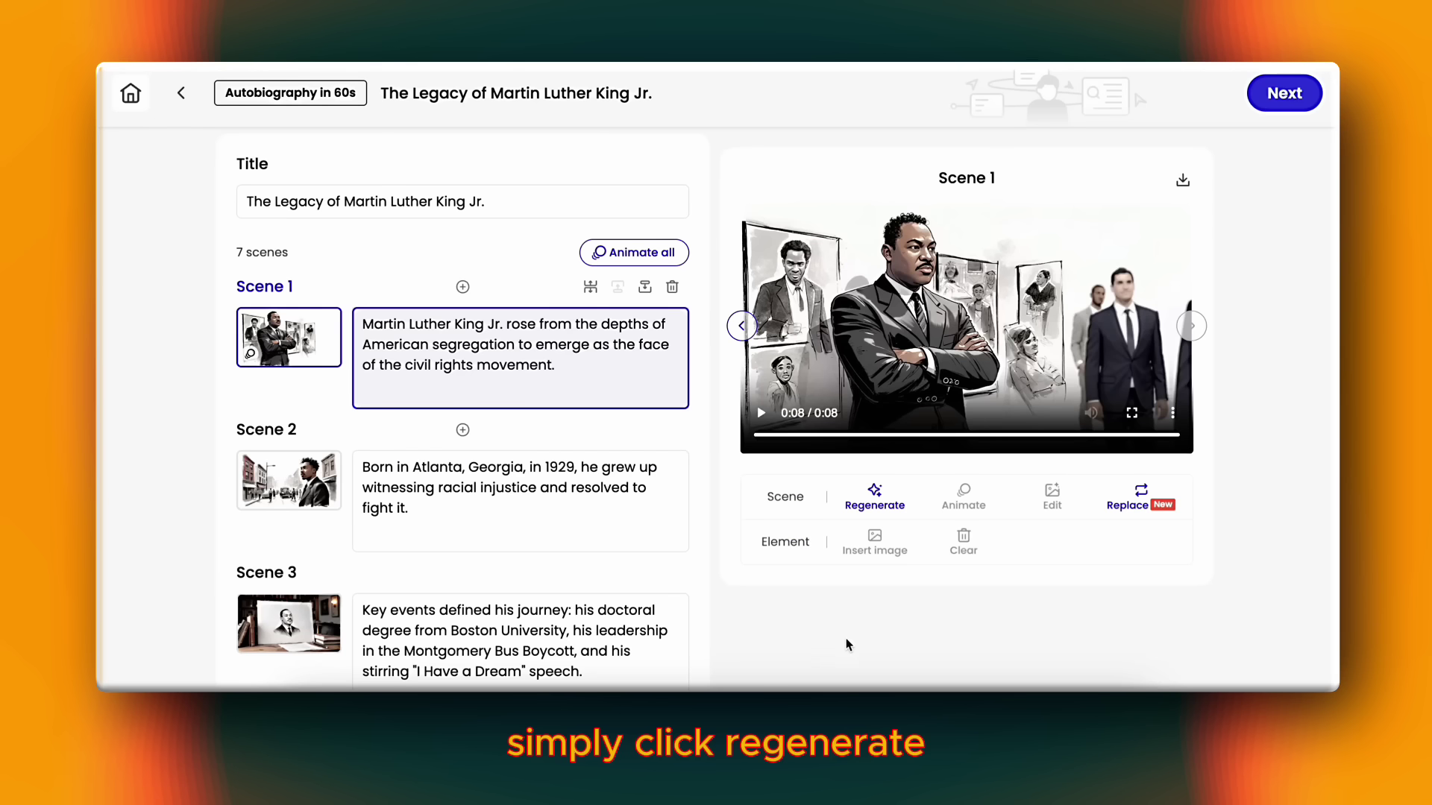
Regenerate the Scene 1 image once the seven-scene storyboard finishes.
click(862, 507)
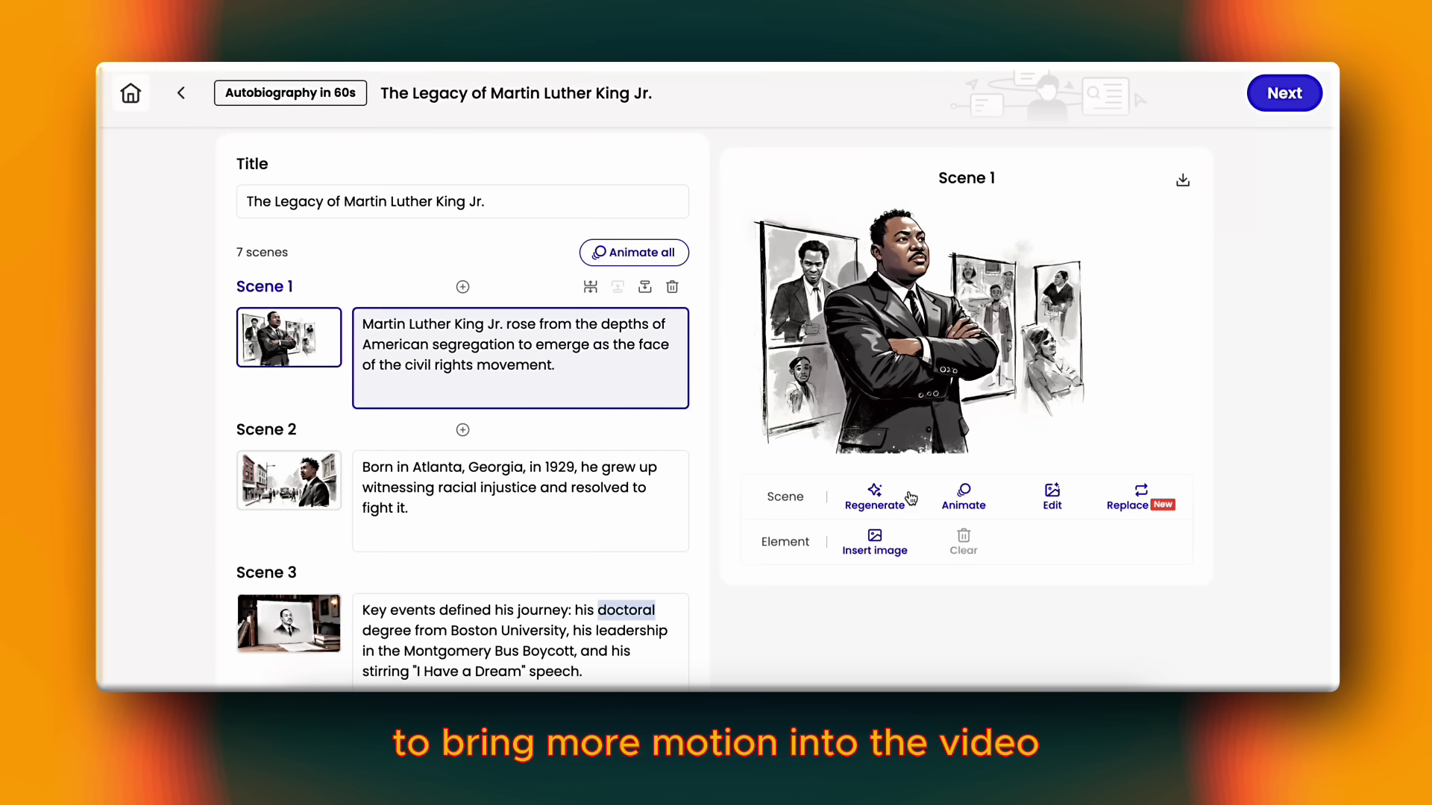
Check Scene 1's image editor without changes, then open Scene 1's Animate dialog.
click(1042, 502)
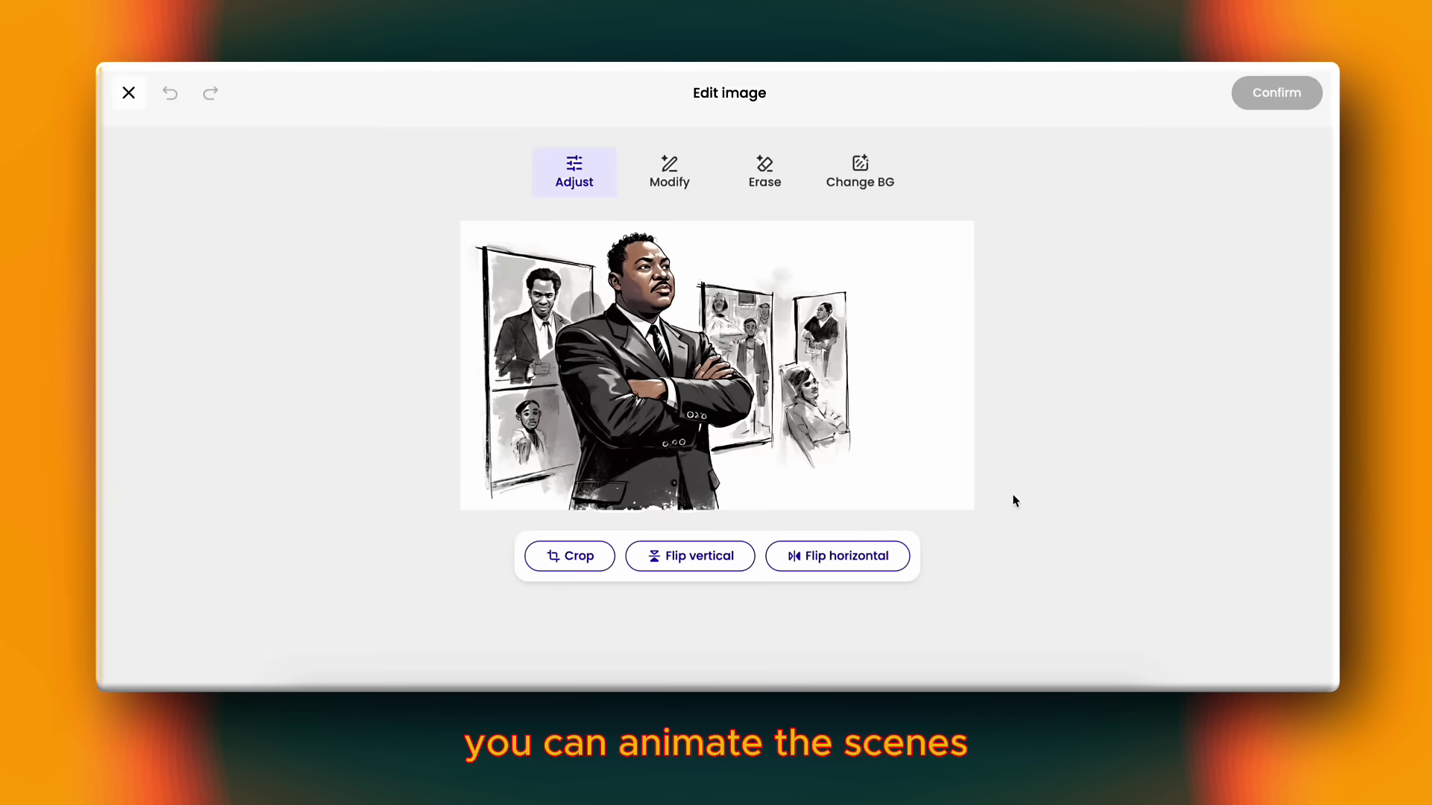
click(127, 94)
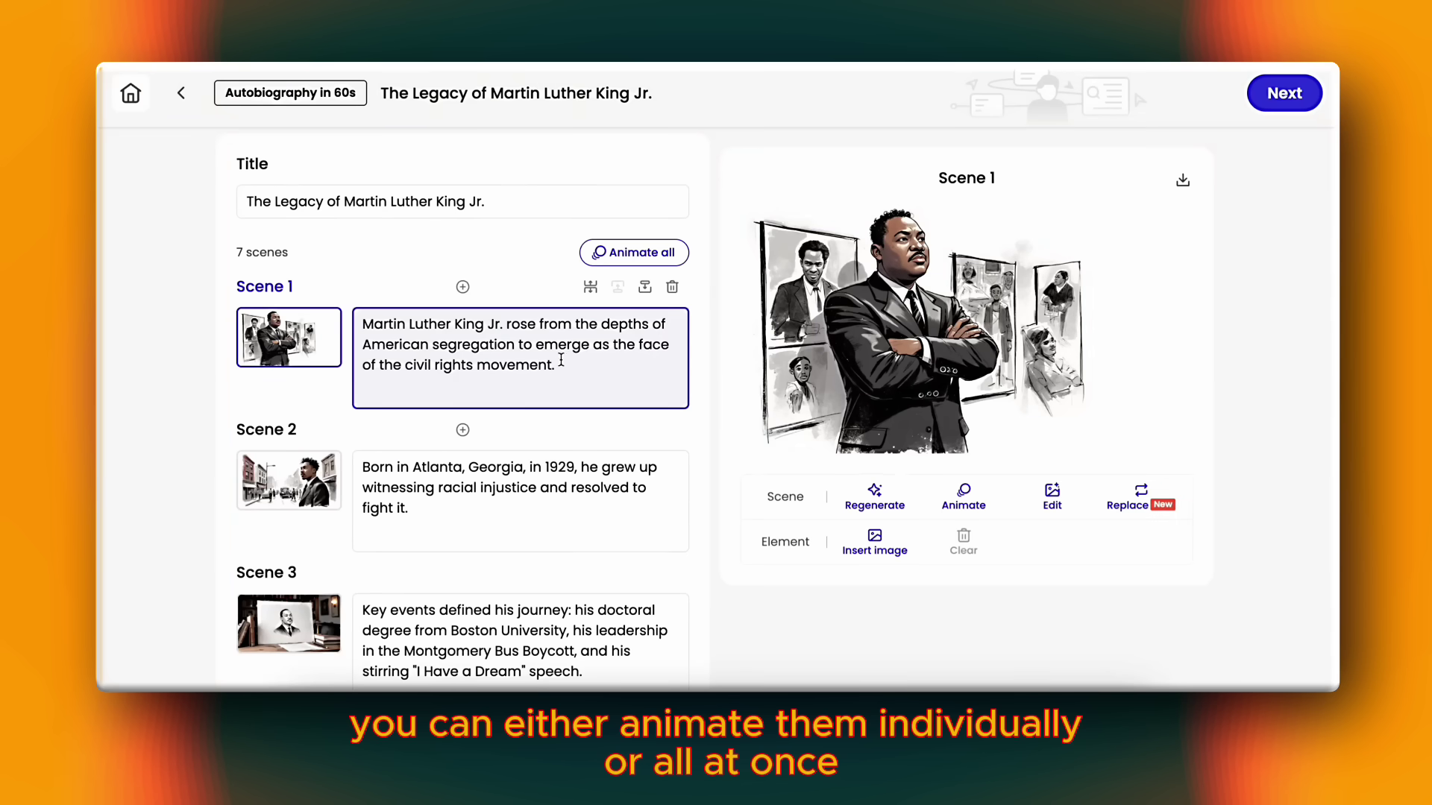
click(942, 484)
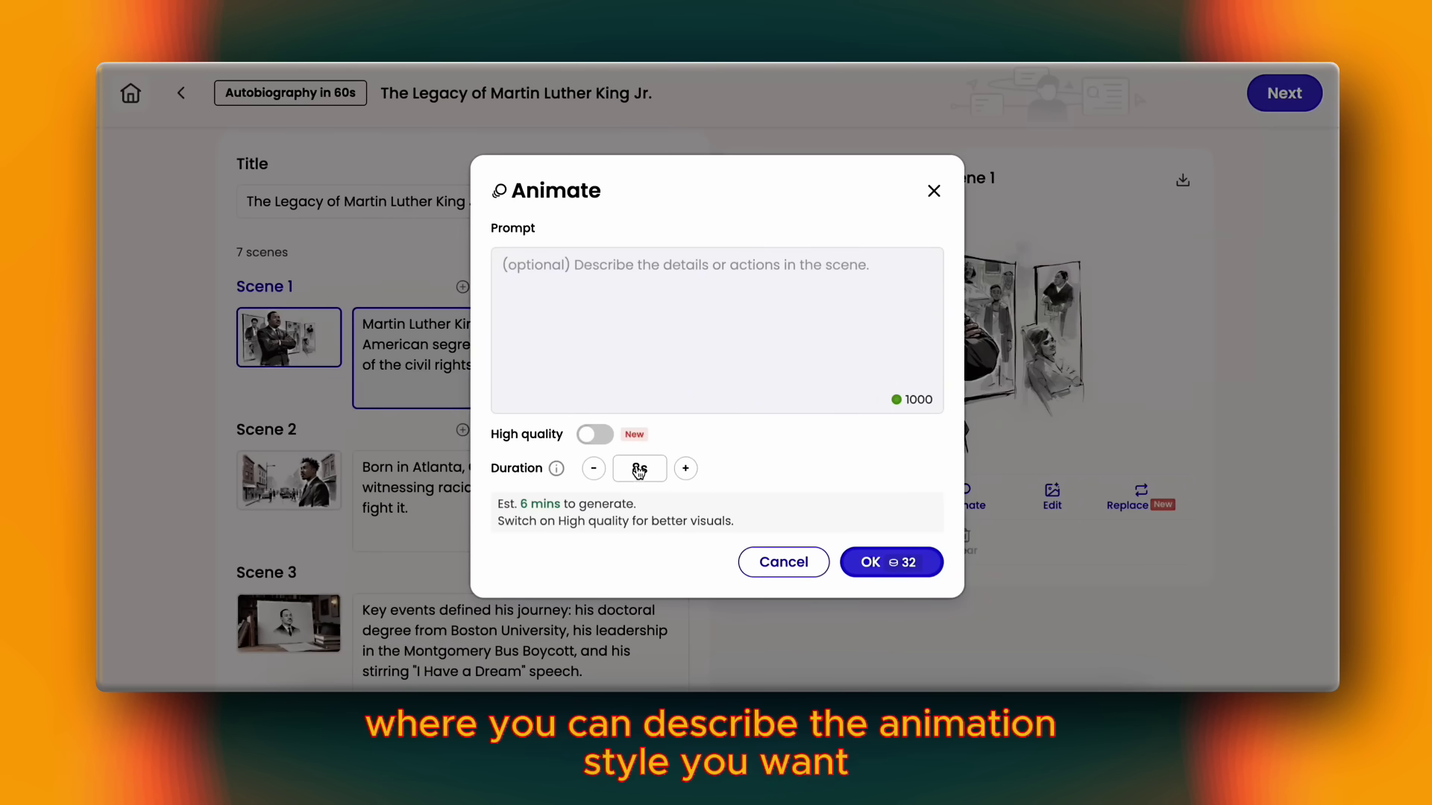
Animate Scene 1 as an 8-second clip with High quality switched on.
click(595, 438)
click(566, 316)
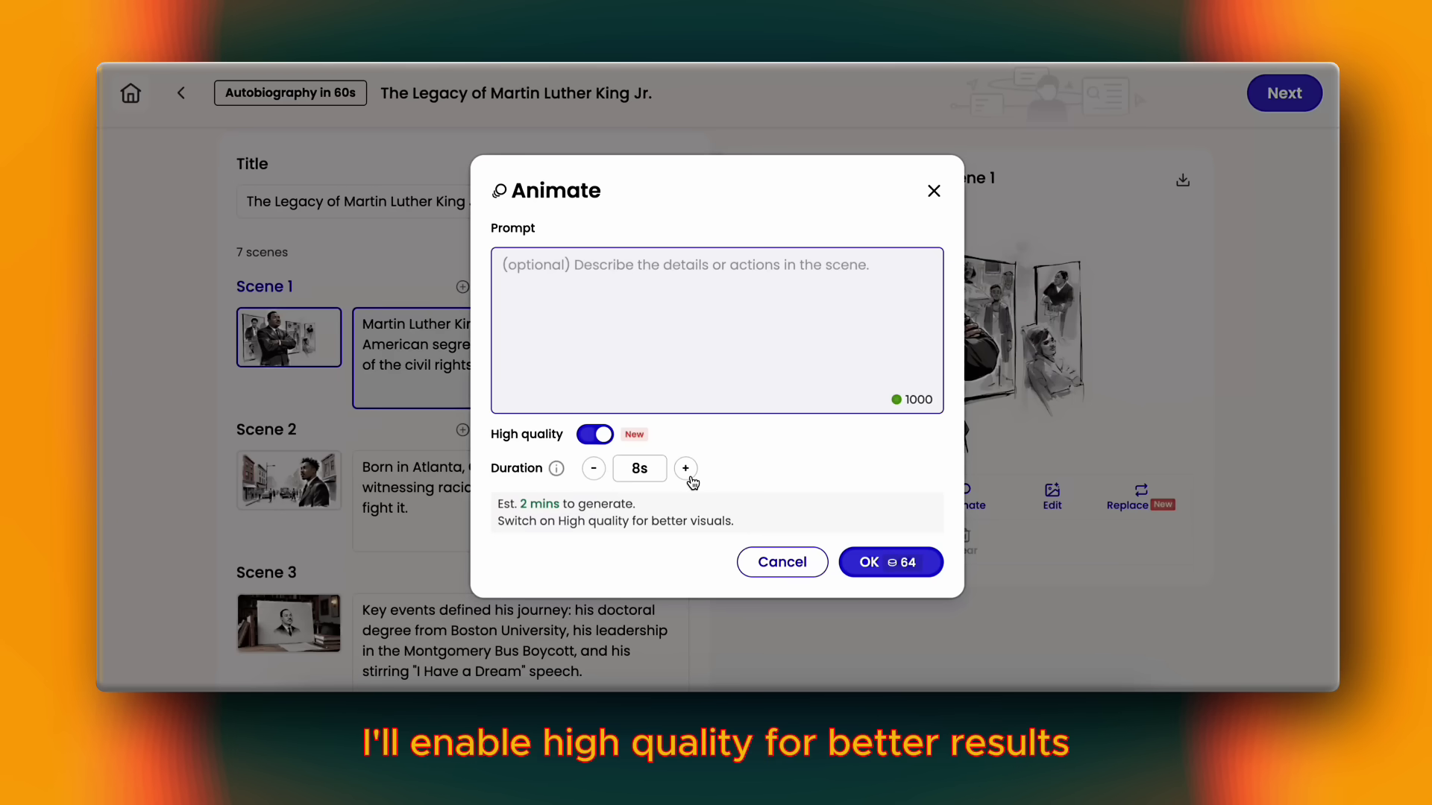
click(874, 561)
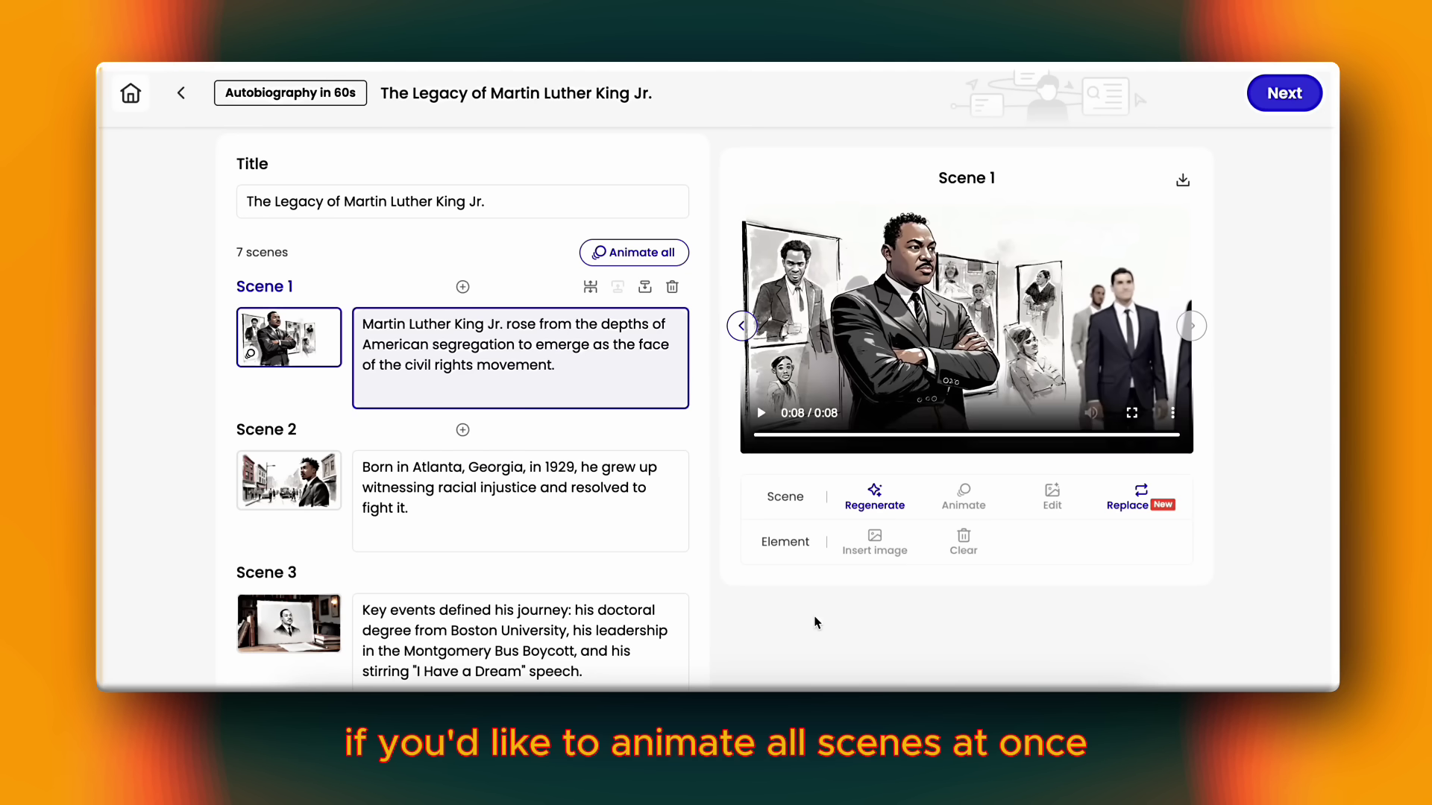
Animate all seven scenes with High quality on.
click(646, 257)
click(679, 365)
click(753, 475)
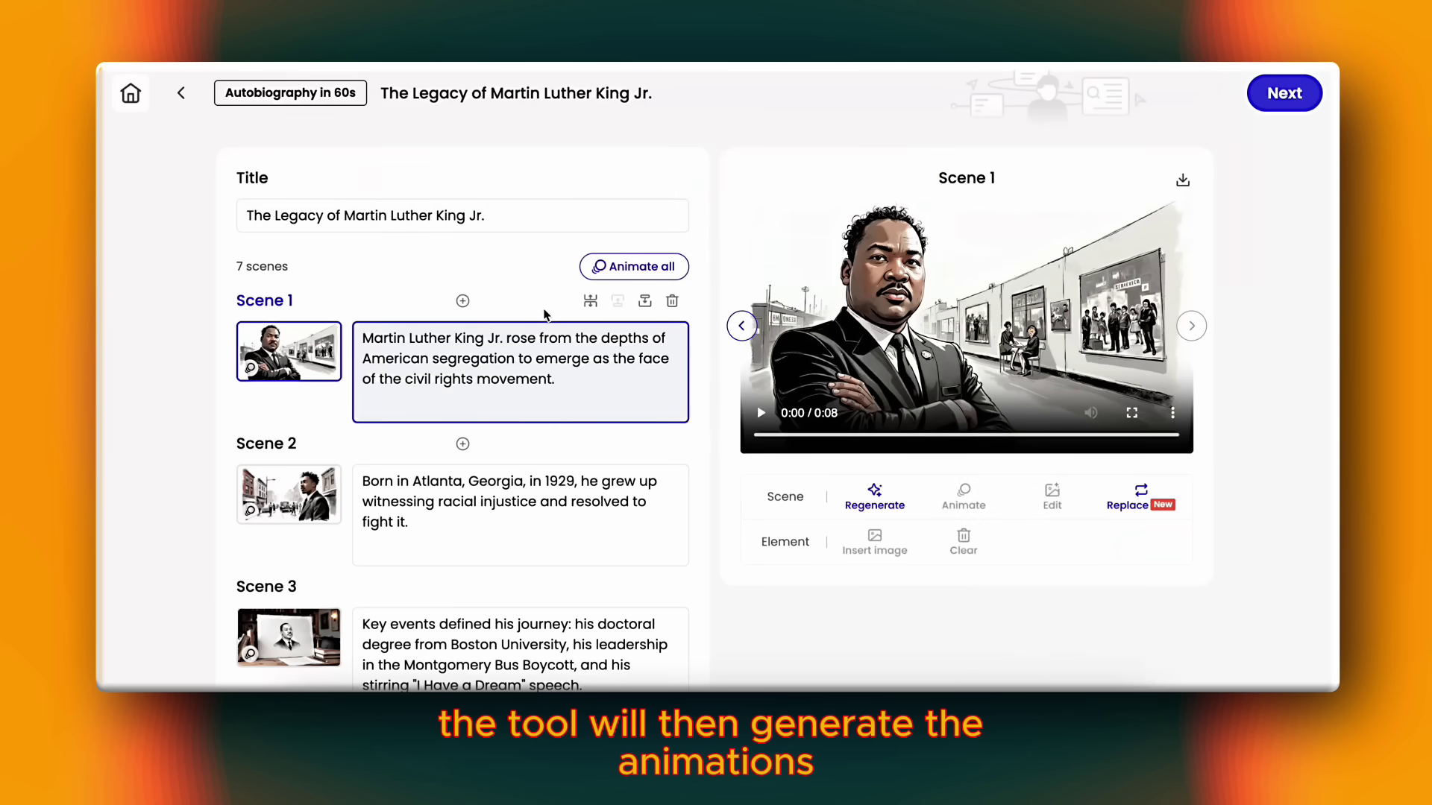
Review the Scene 1 and Scene 2 clips, then proceed to the video style settings.
click(761, 412)
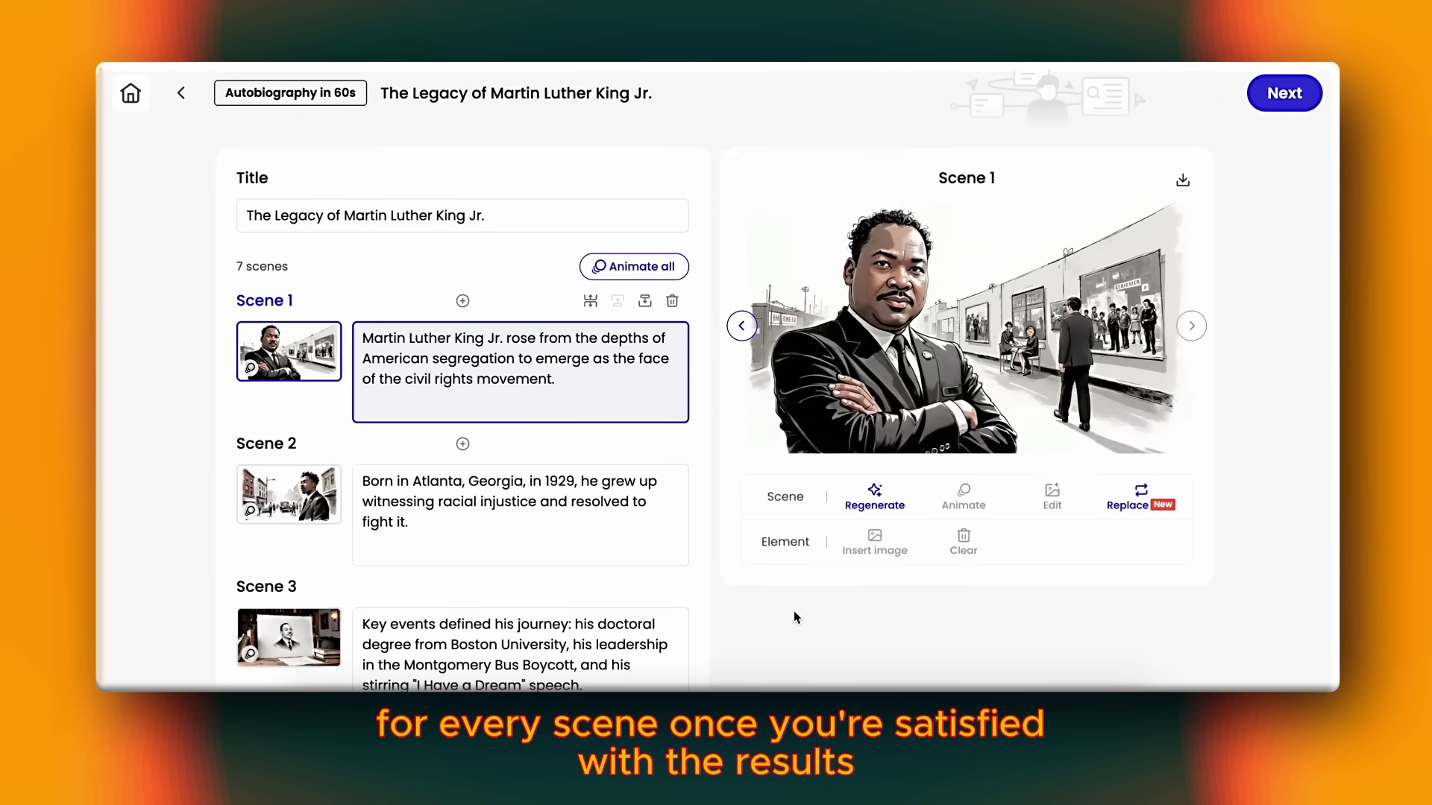
click(675, 495)
scroll(675, 495, down, 10)
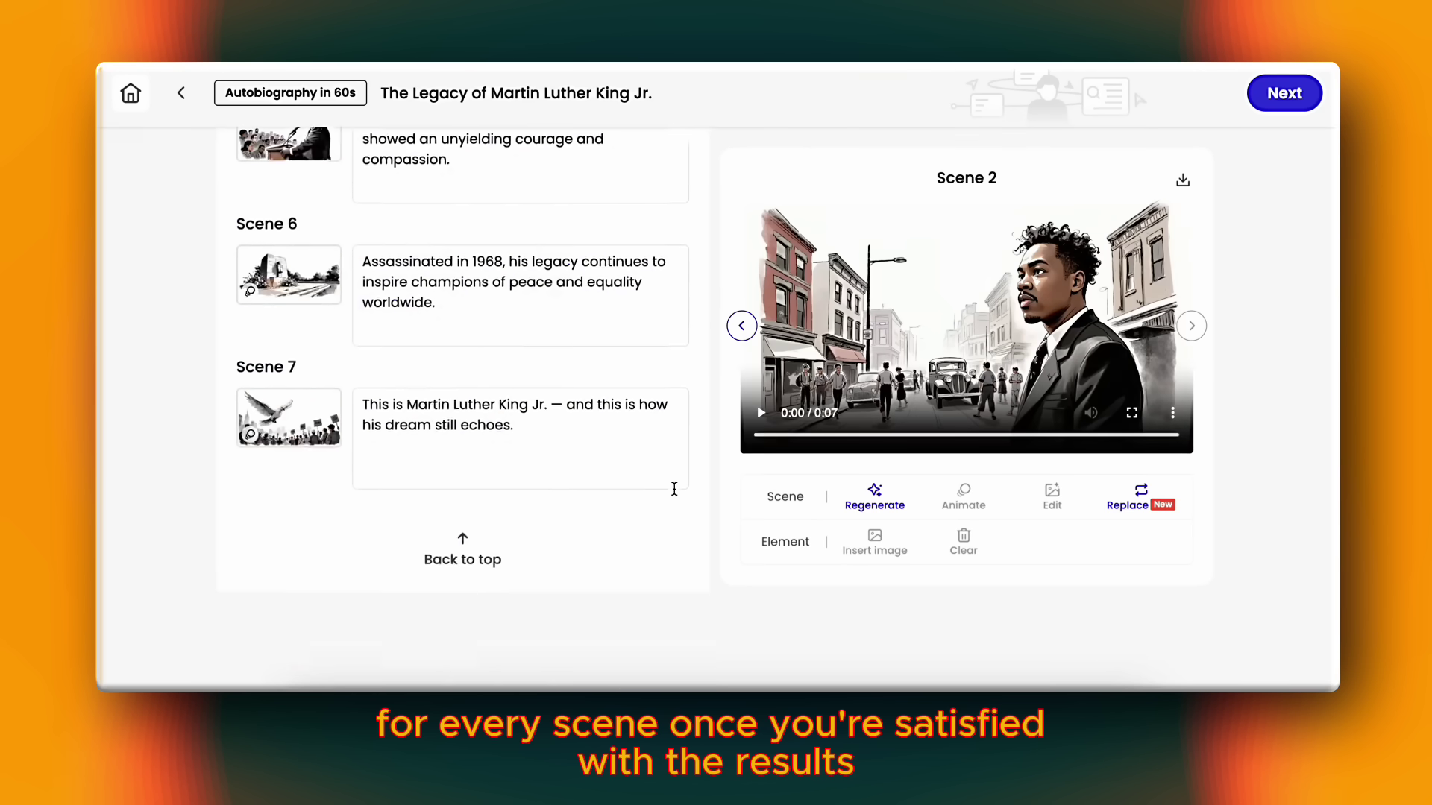
scroll(675, 495, up, 10)
click(1268, 101)
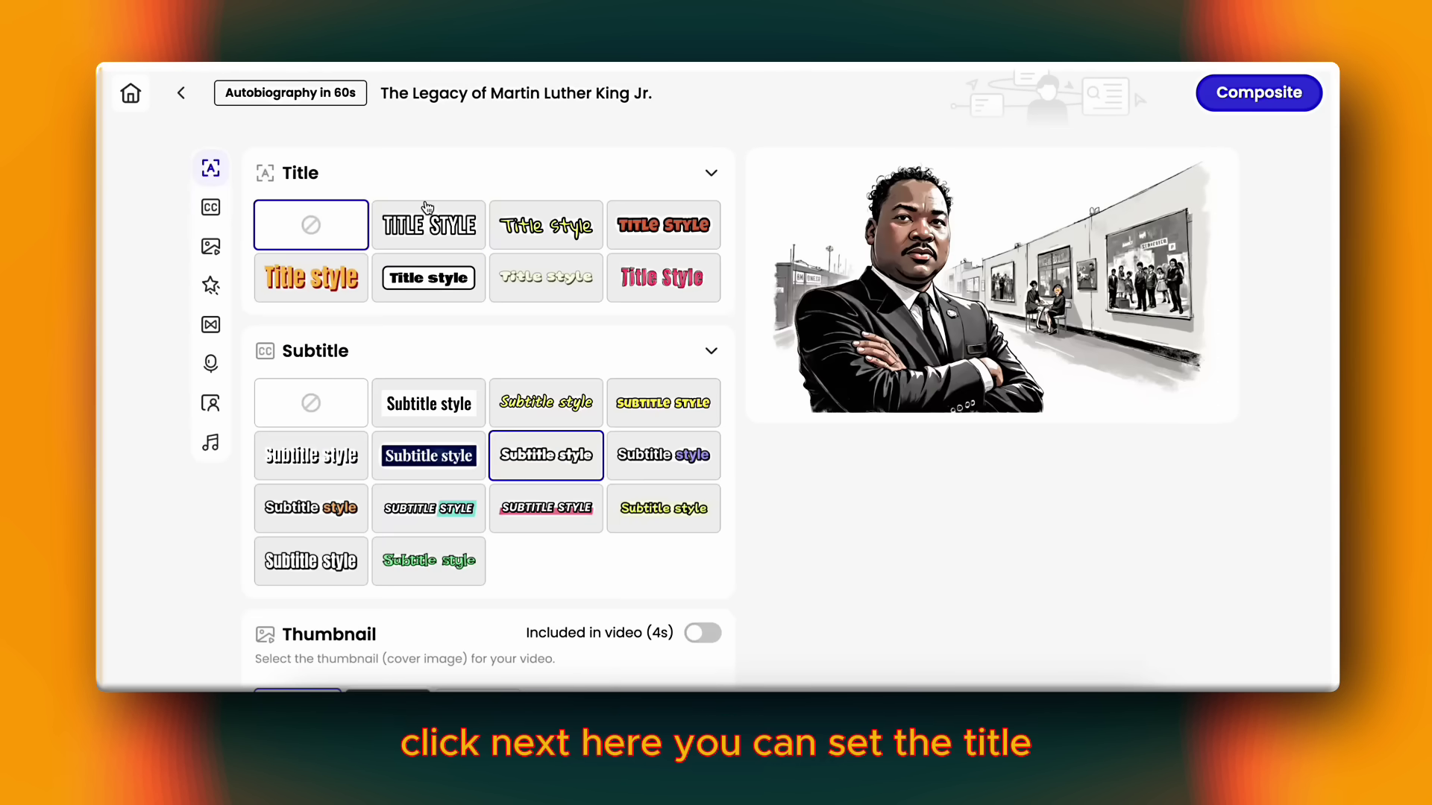
Browse subtitle, thumbnail, Mini zoom effect and Cross blur transition sections, ending on voiceover.
click(220, 213)
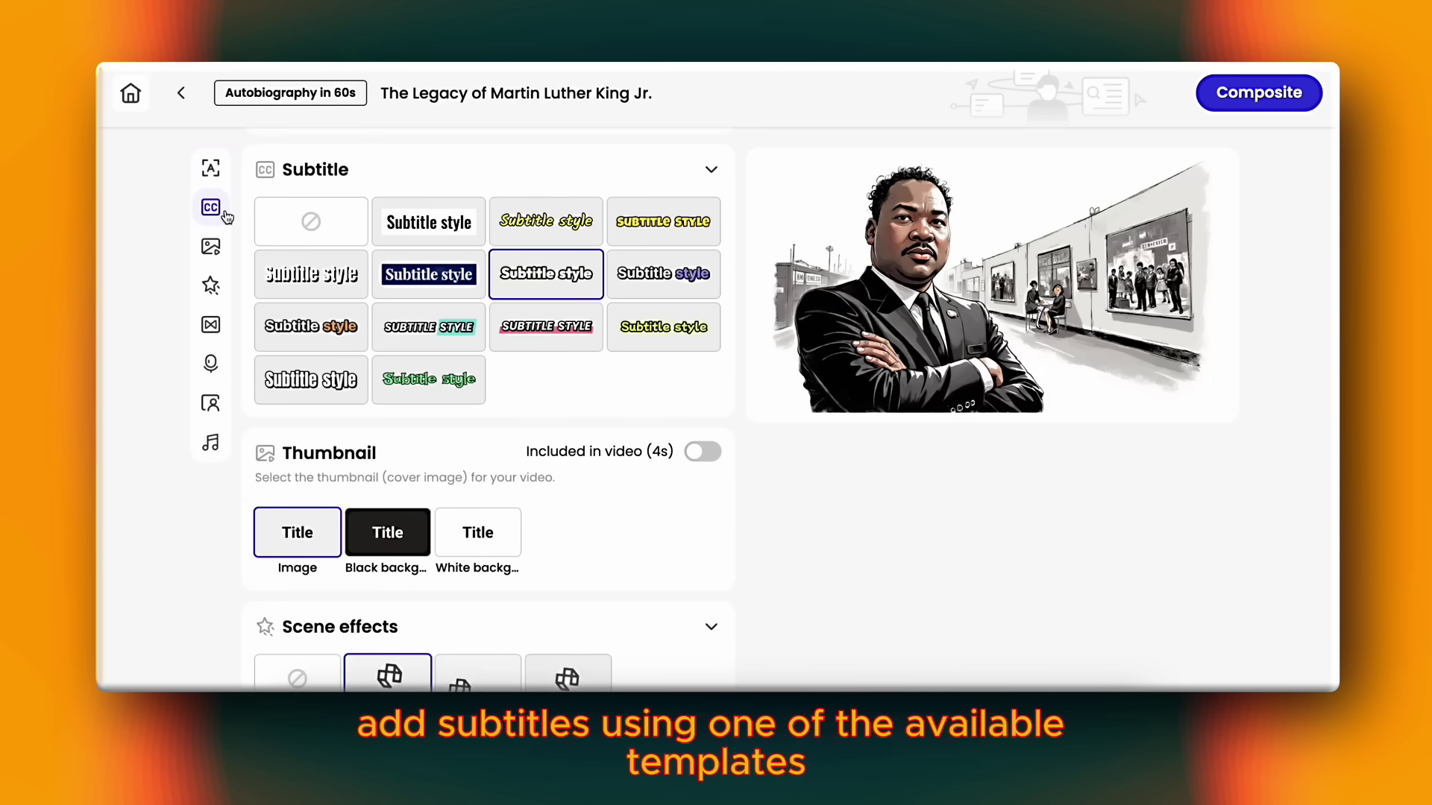
click(214, 251)
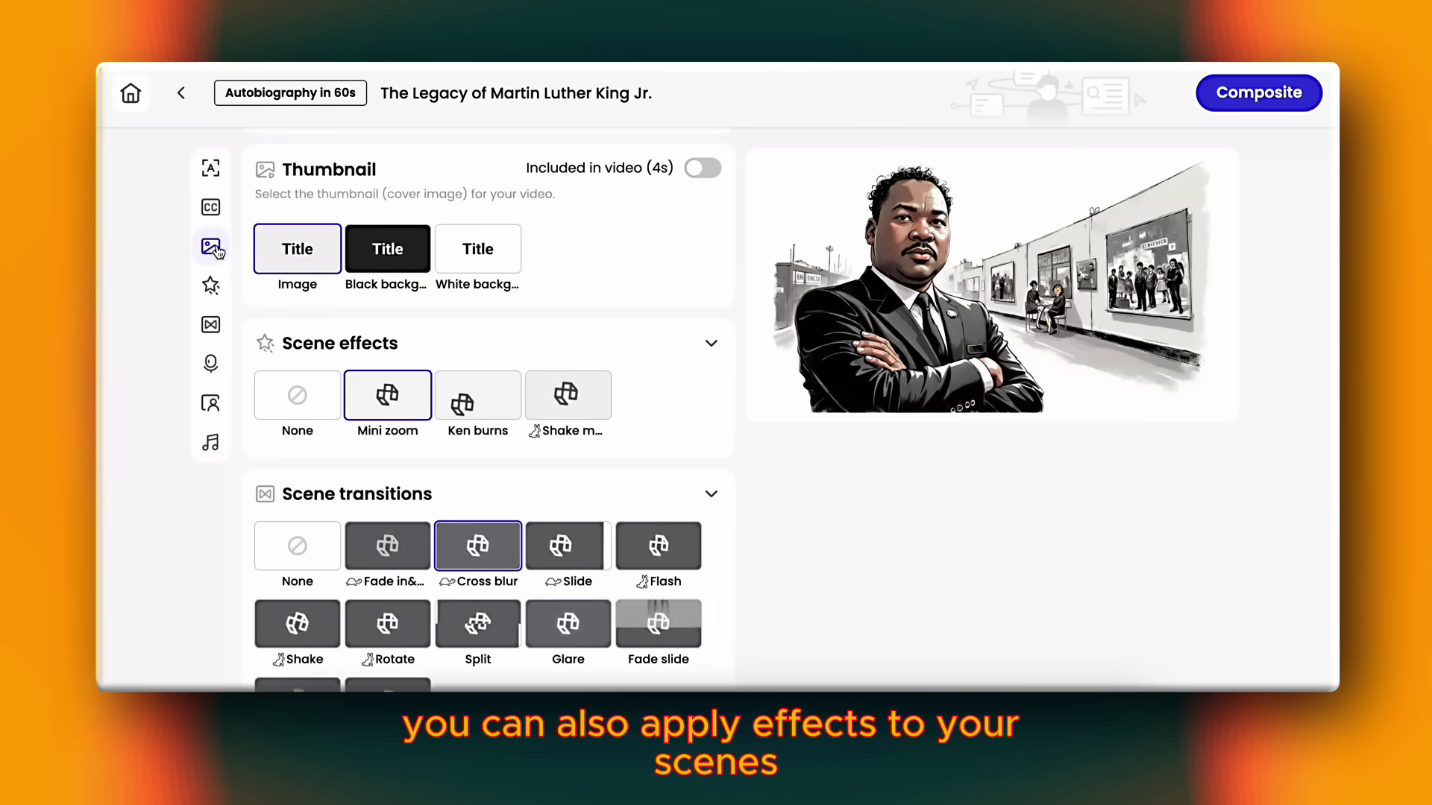
click(214, 285)
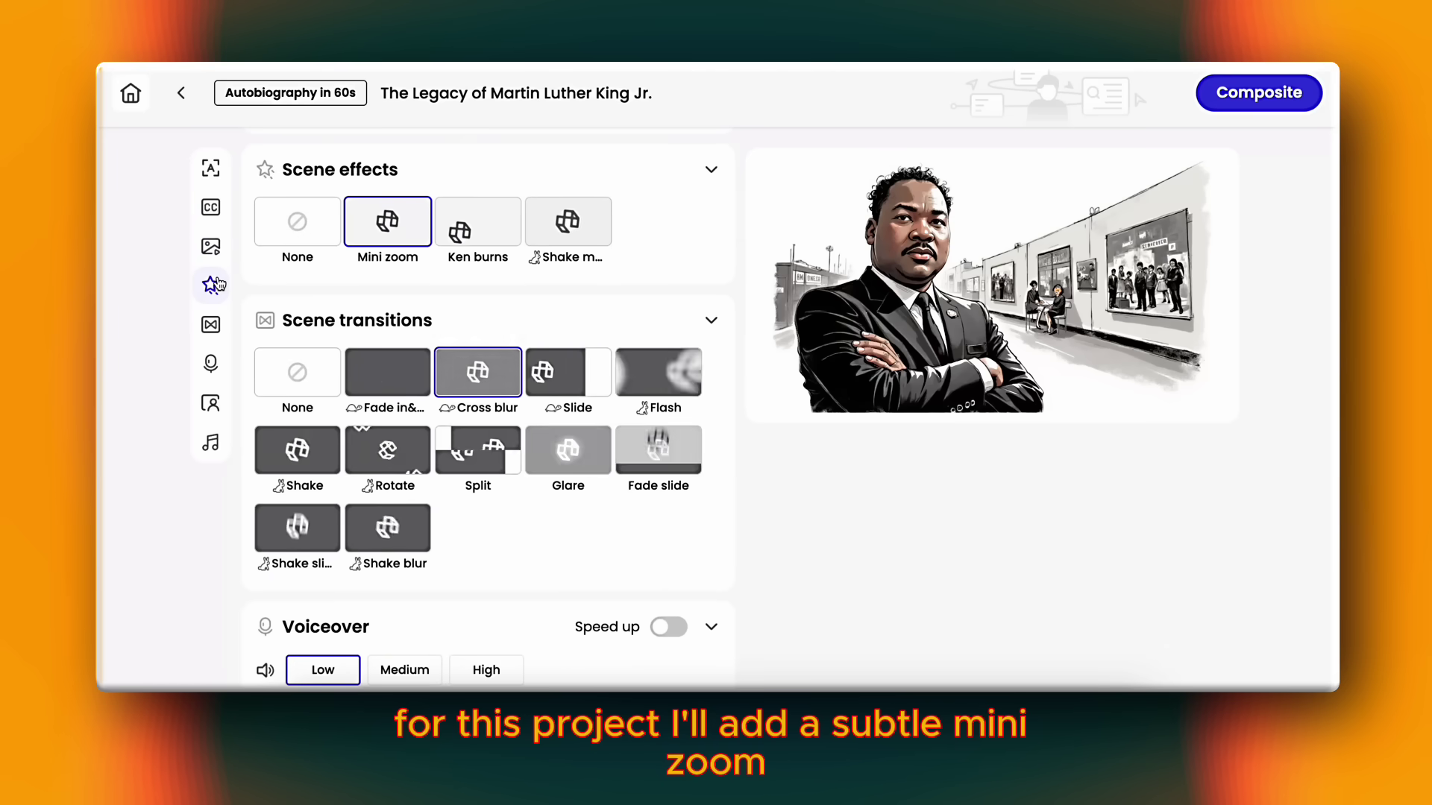
click(215, 322)
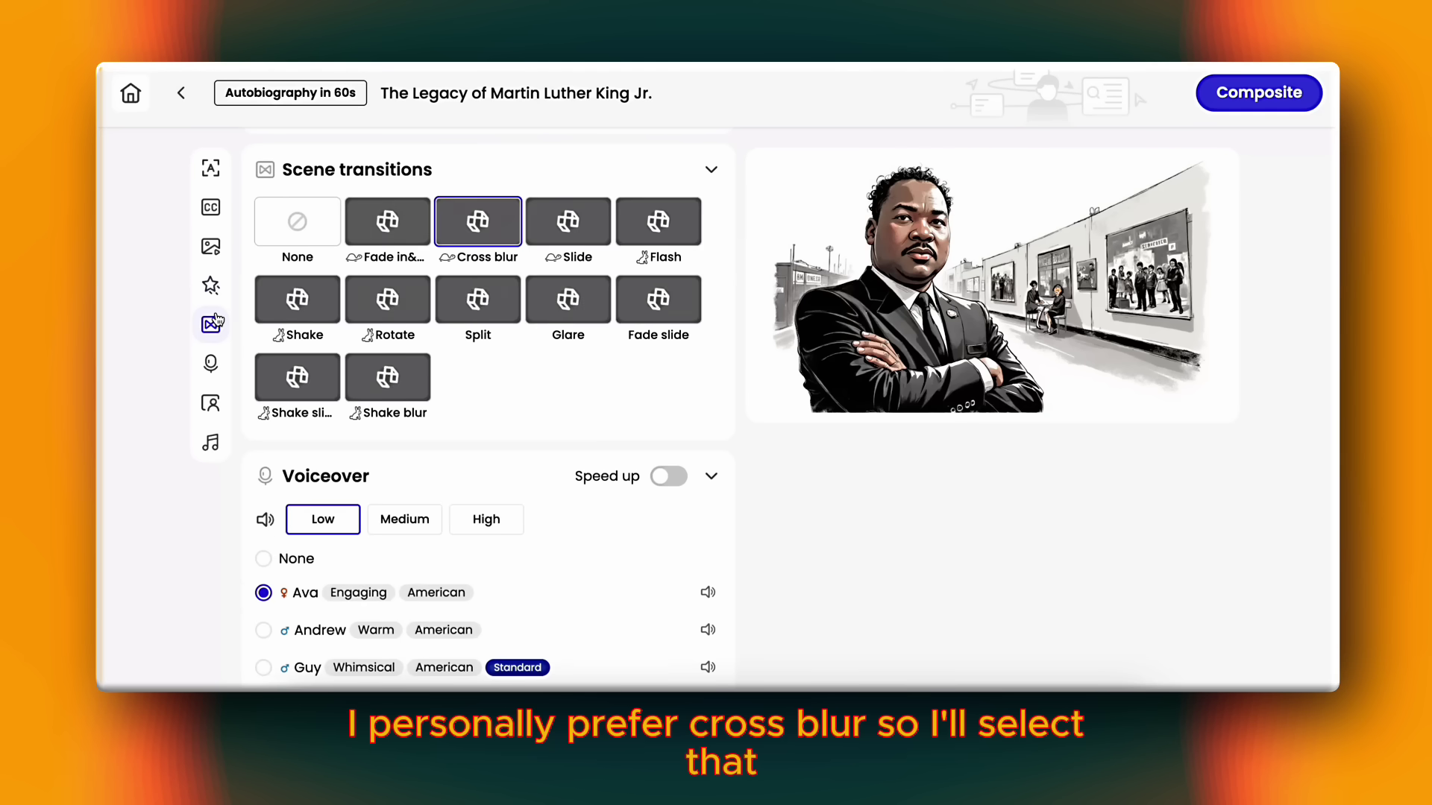
click(216, 363)
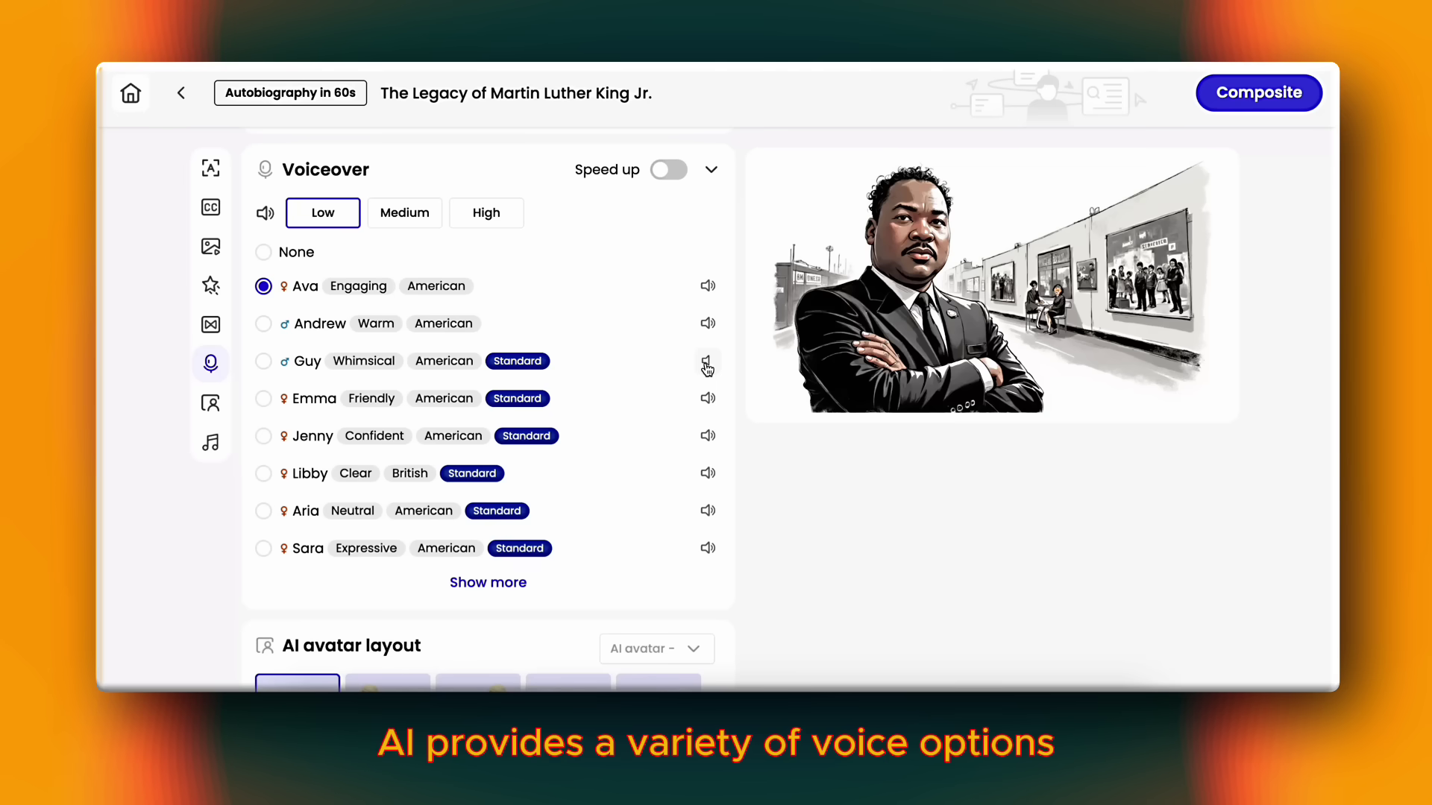
Select Guy as the narration voice and review the avatar layout and music options.
click(265, 362)
scroll(625, 333, down, 3)
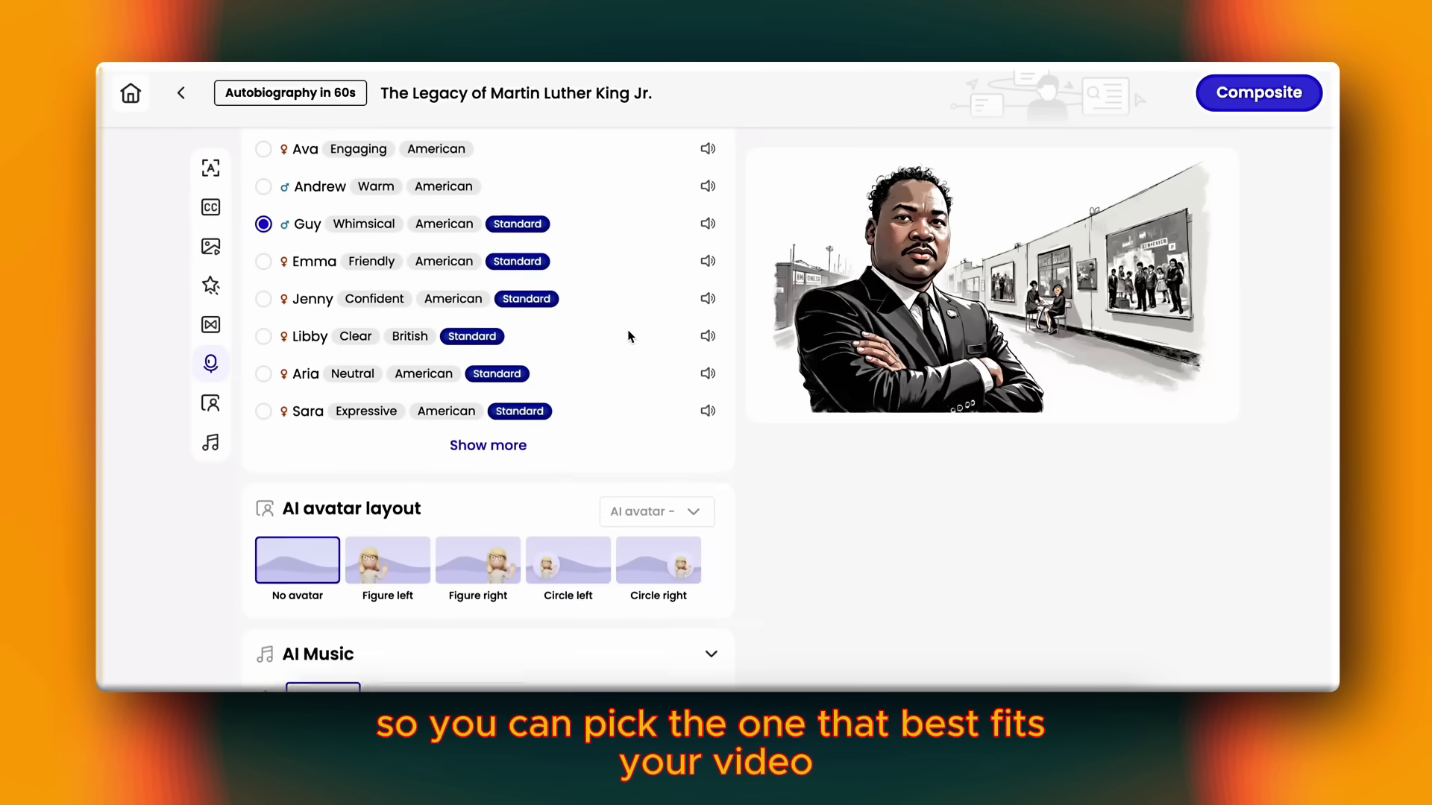
click(215, 406)
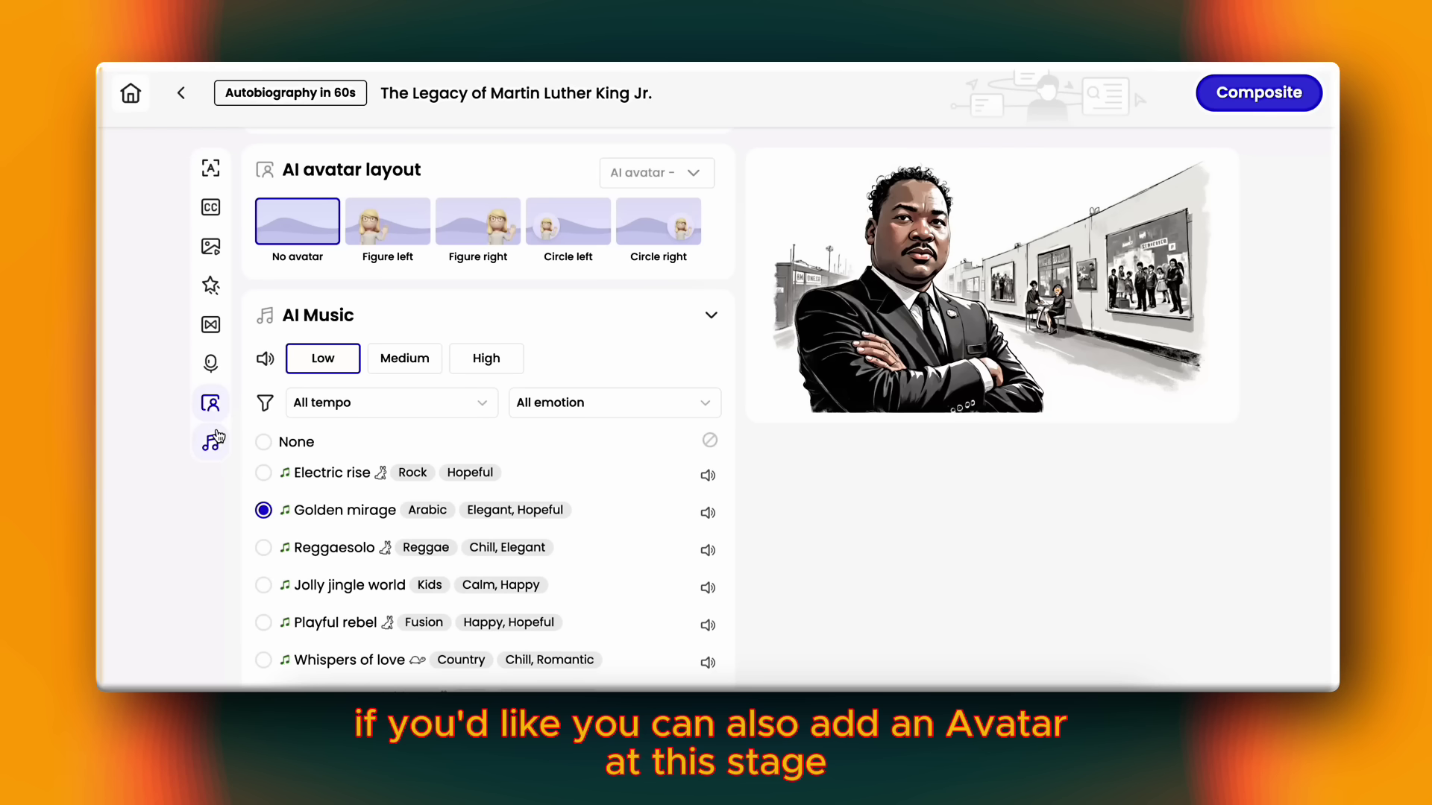
click(215, 440)
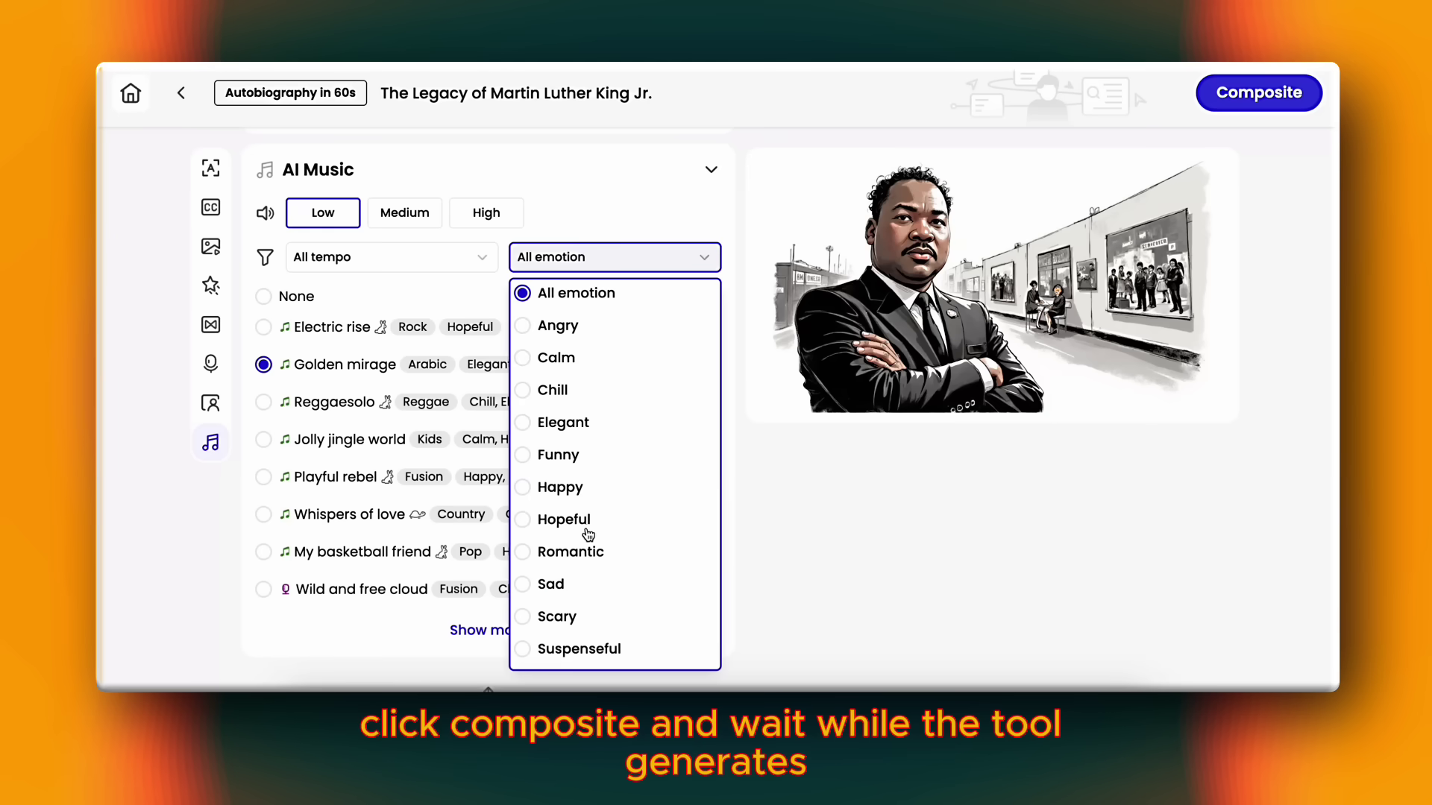
Start compositing the final 1920x1080 video.
click(589, 534)
scroll(485, 373, up, 3)
click(1227, 101)
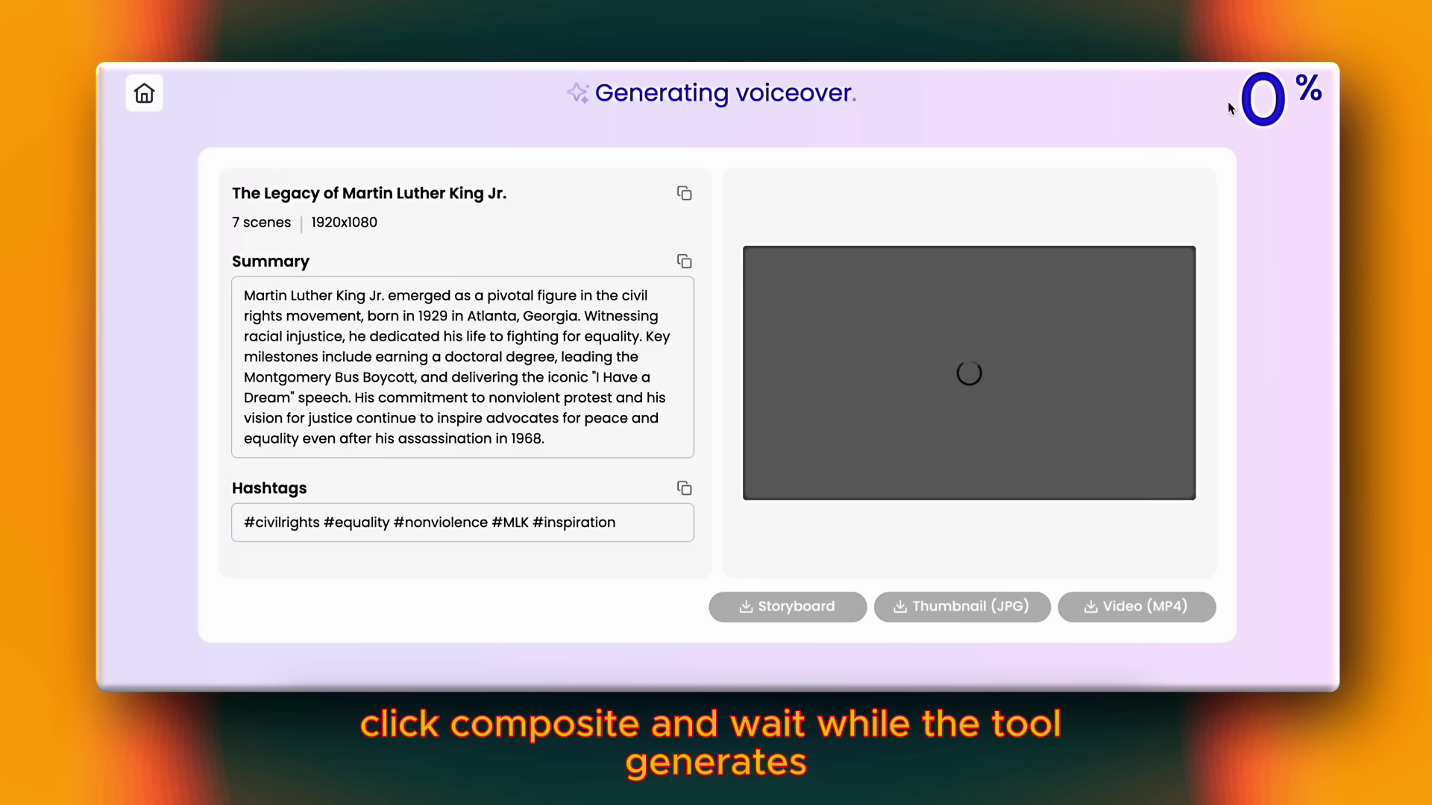